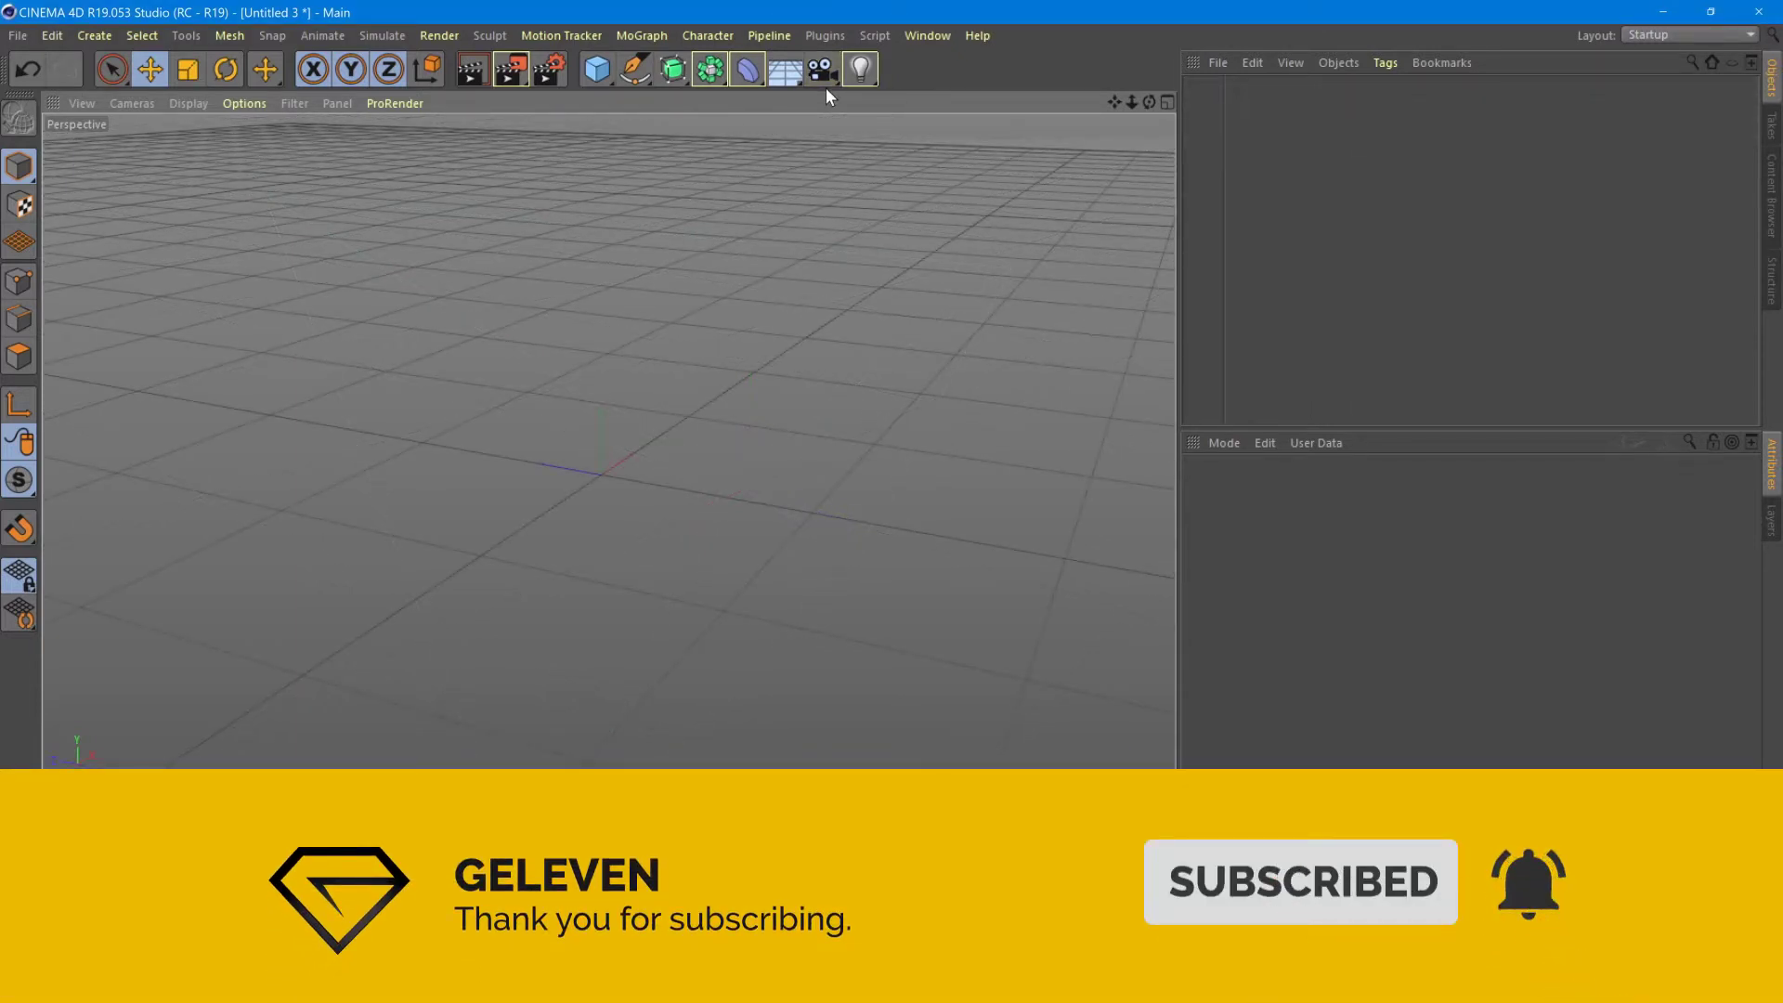
left_click_drag(822, 69, 923, 97)
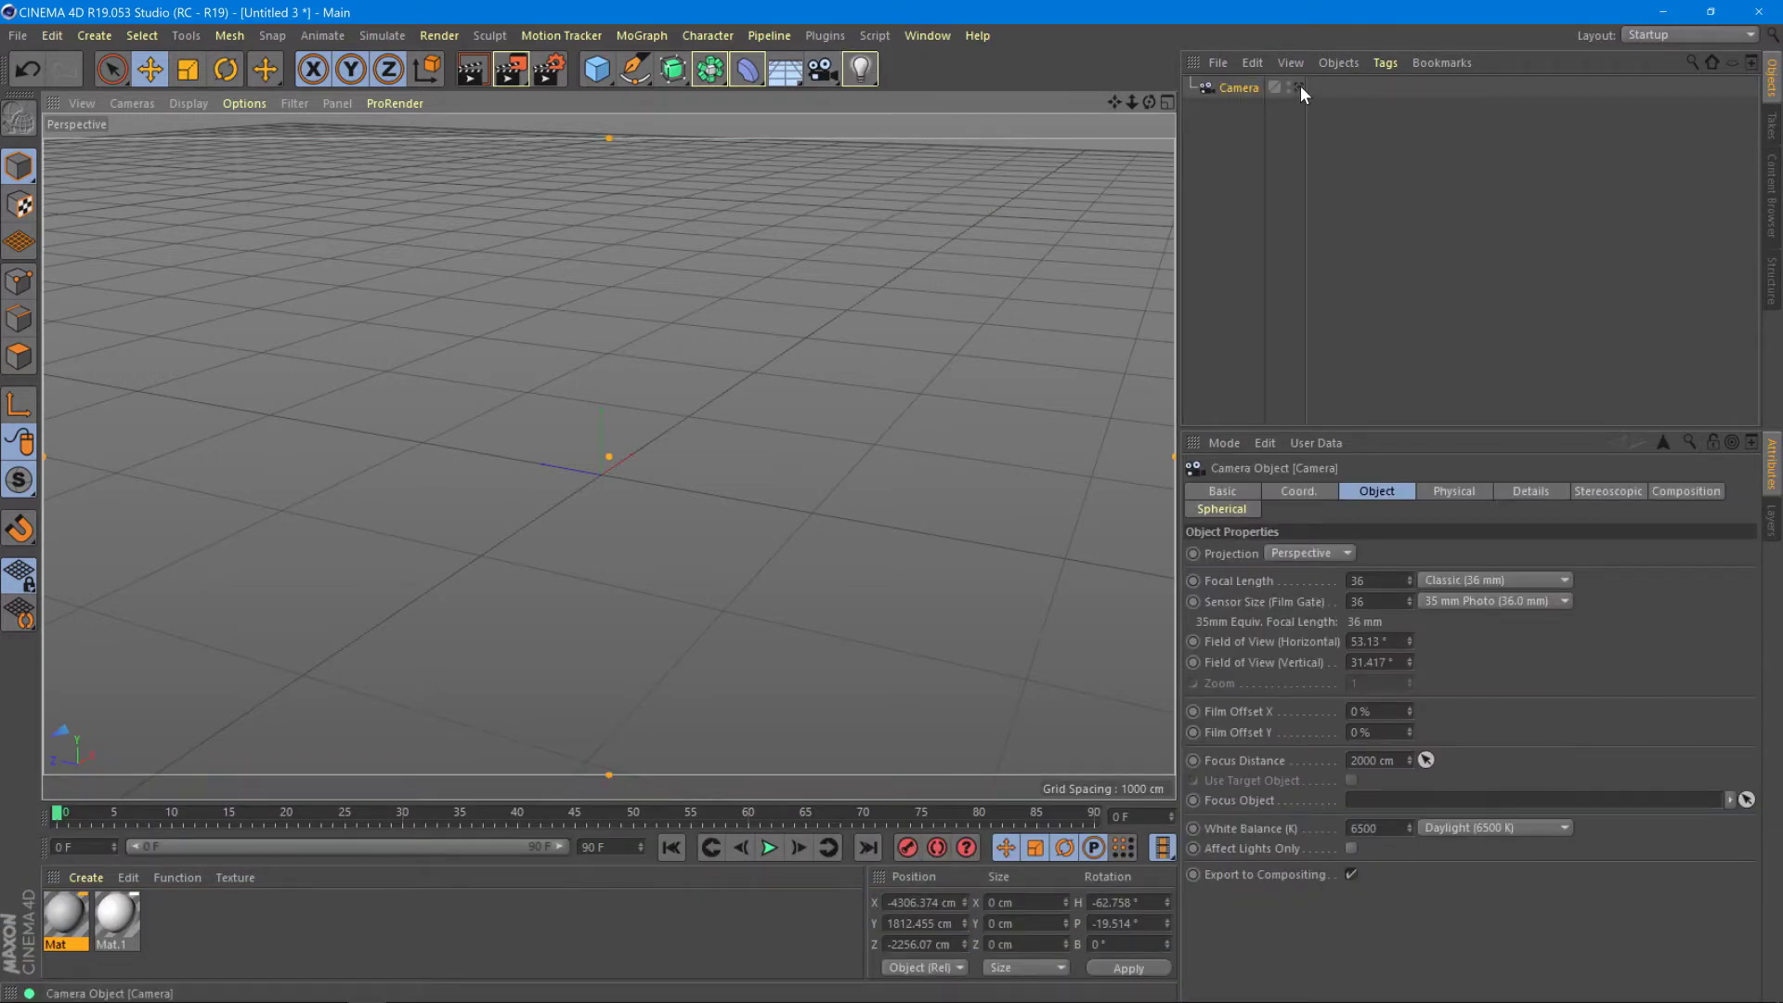
scroll(847, 357, "down", 2)
left_click_drag(740, 440, 498, 621, "alt")
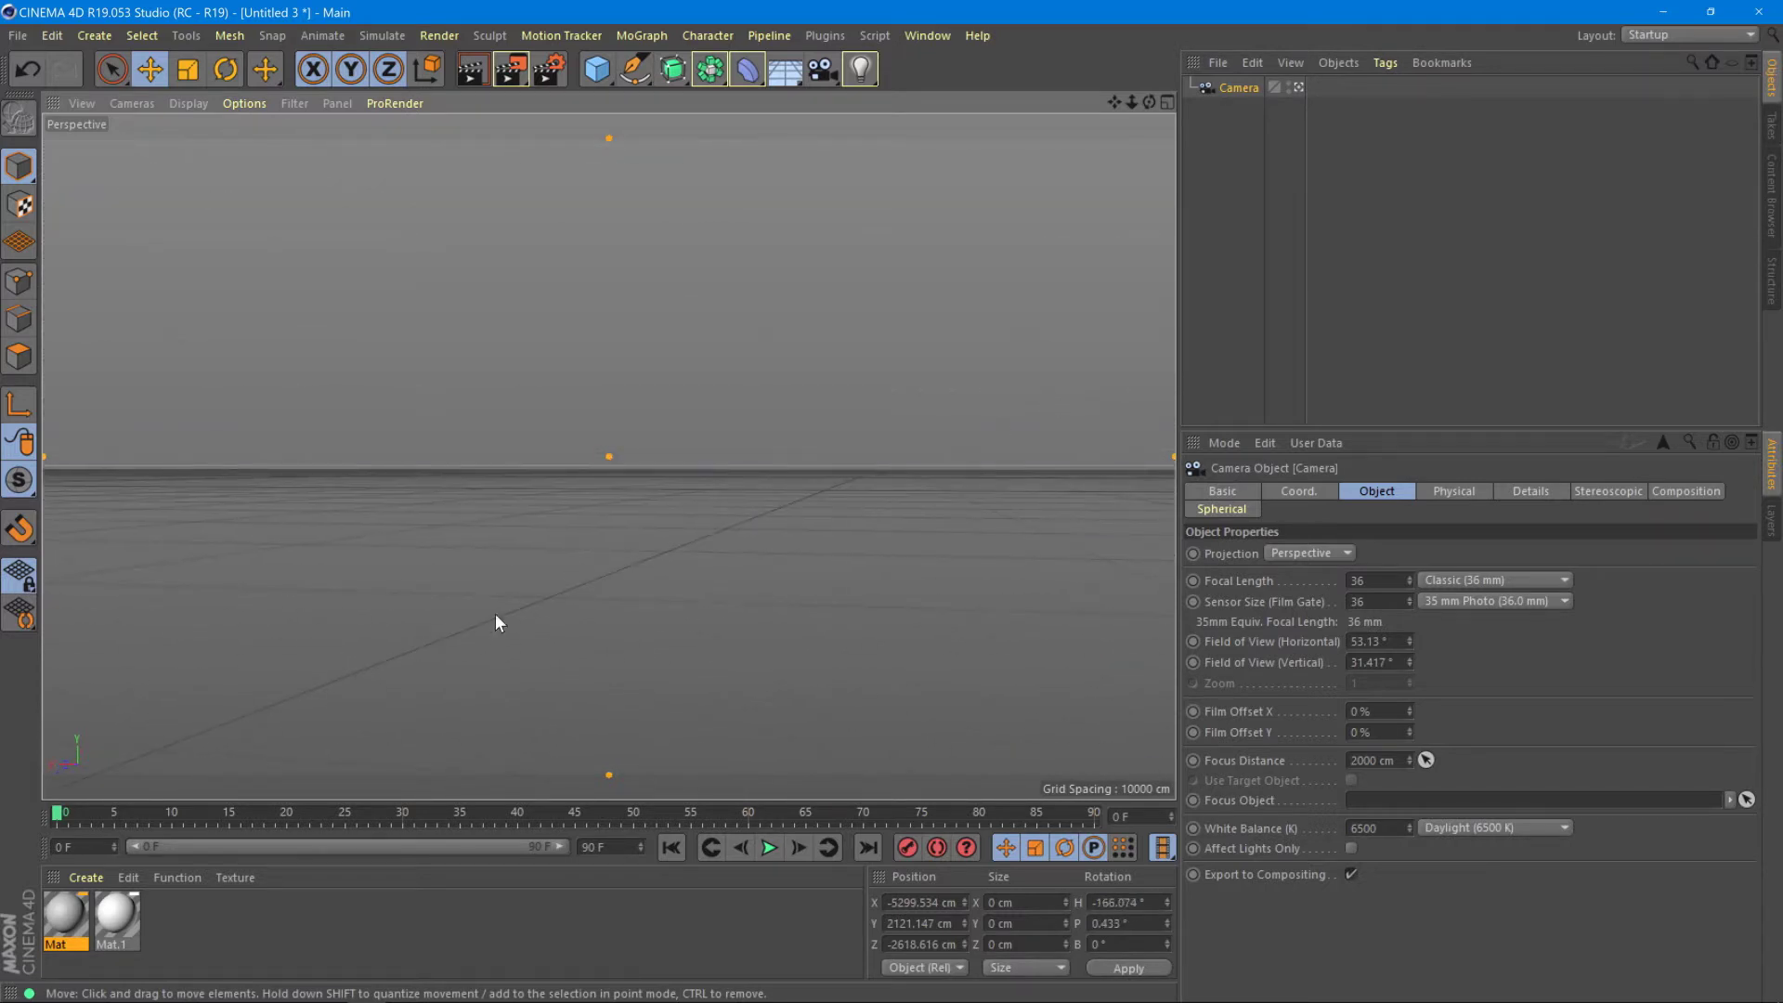
mouse_move(720, 485)
right_mouse_down("alt")
mouse_move(621, 527)
mouse_move(659, 639)
mouse_move(767, 357)
mouse_move(715, 473)
right_mouse_up("alt")
left_click(529, 970)
left_click_drag(581, 789, 673, 620, "alt")
left_click(1235, 89)
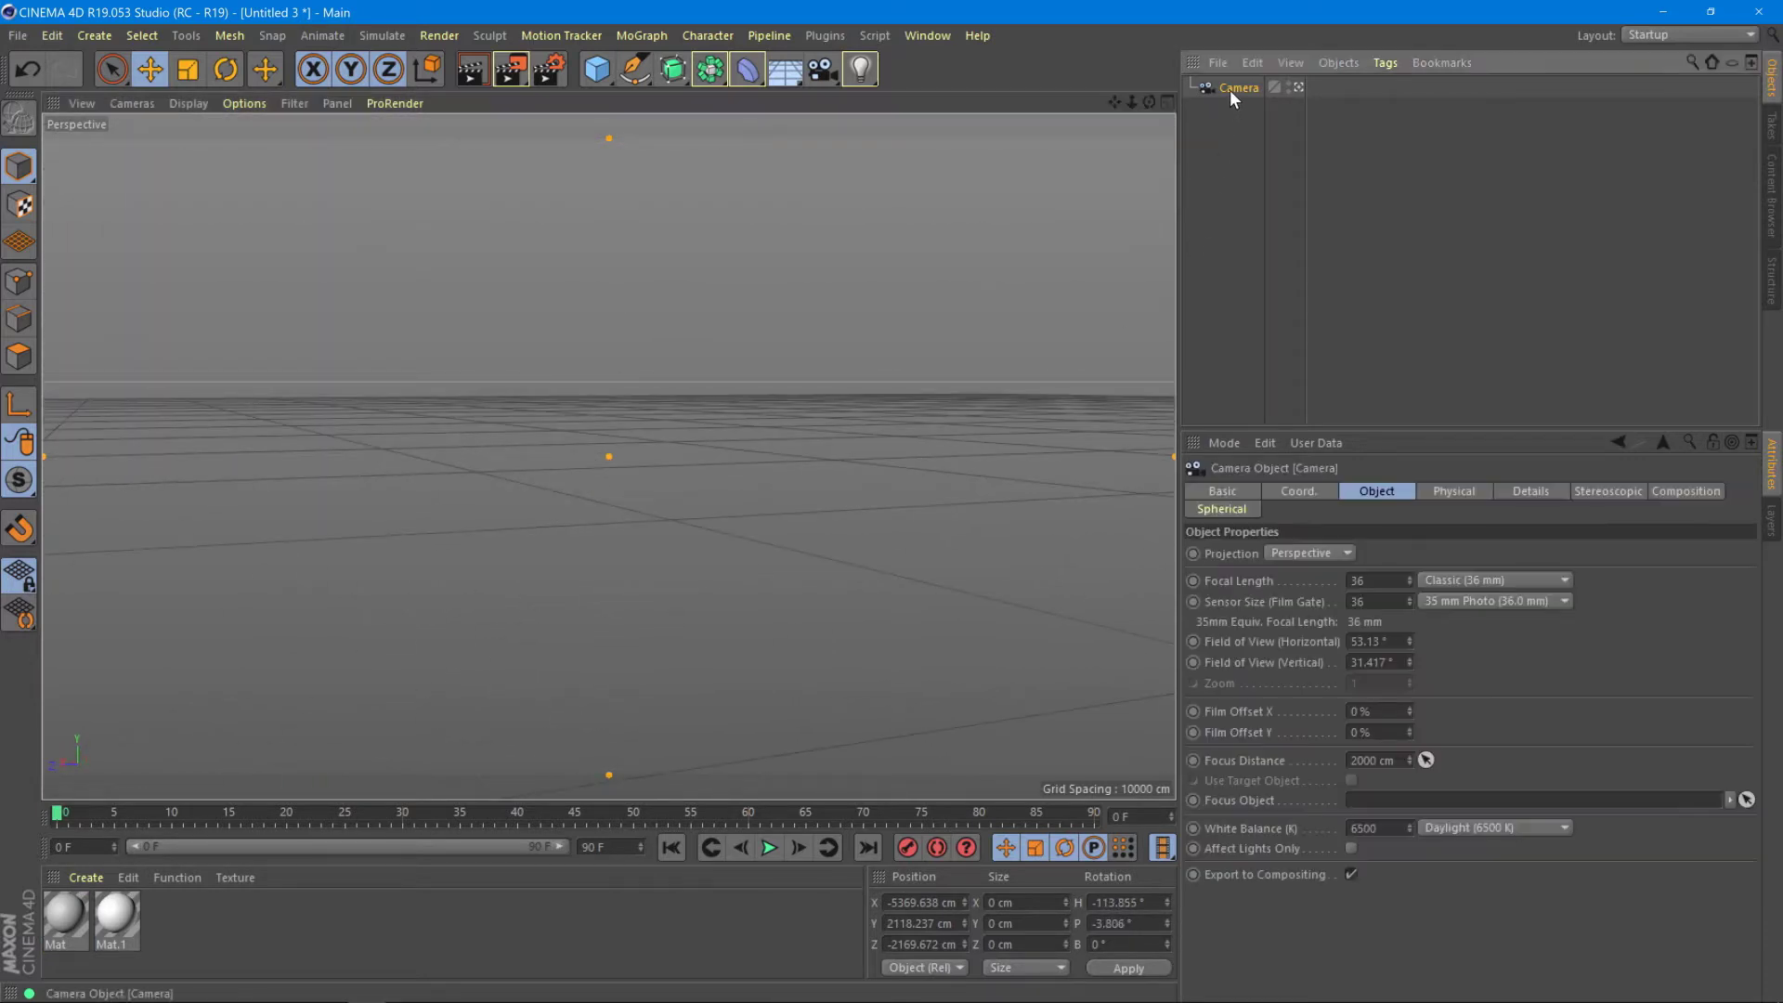
key("Delete")
Add a target camera and move its target null along the Z axis to about -2017 cm
left_click(822, 71)
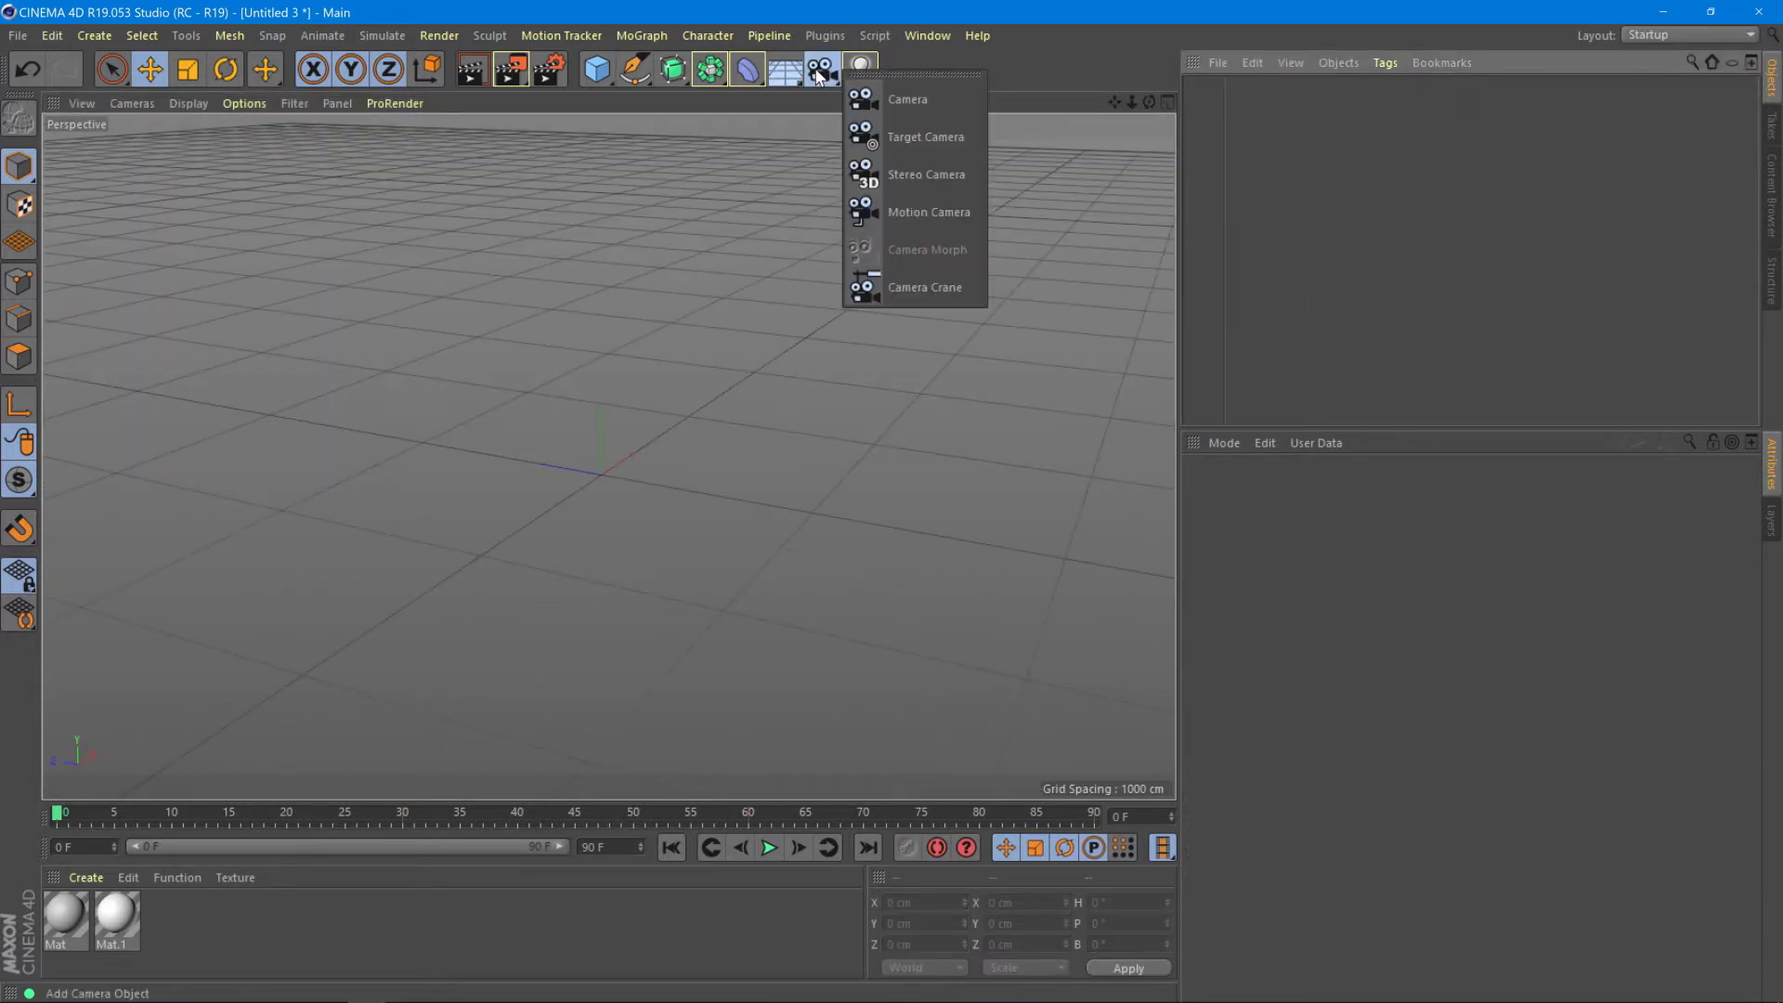
left_click(908, 137)
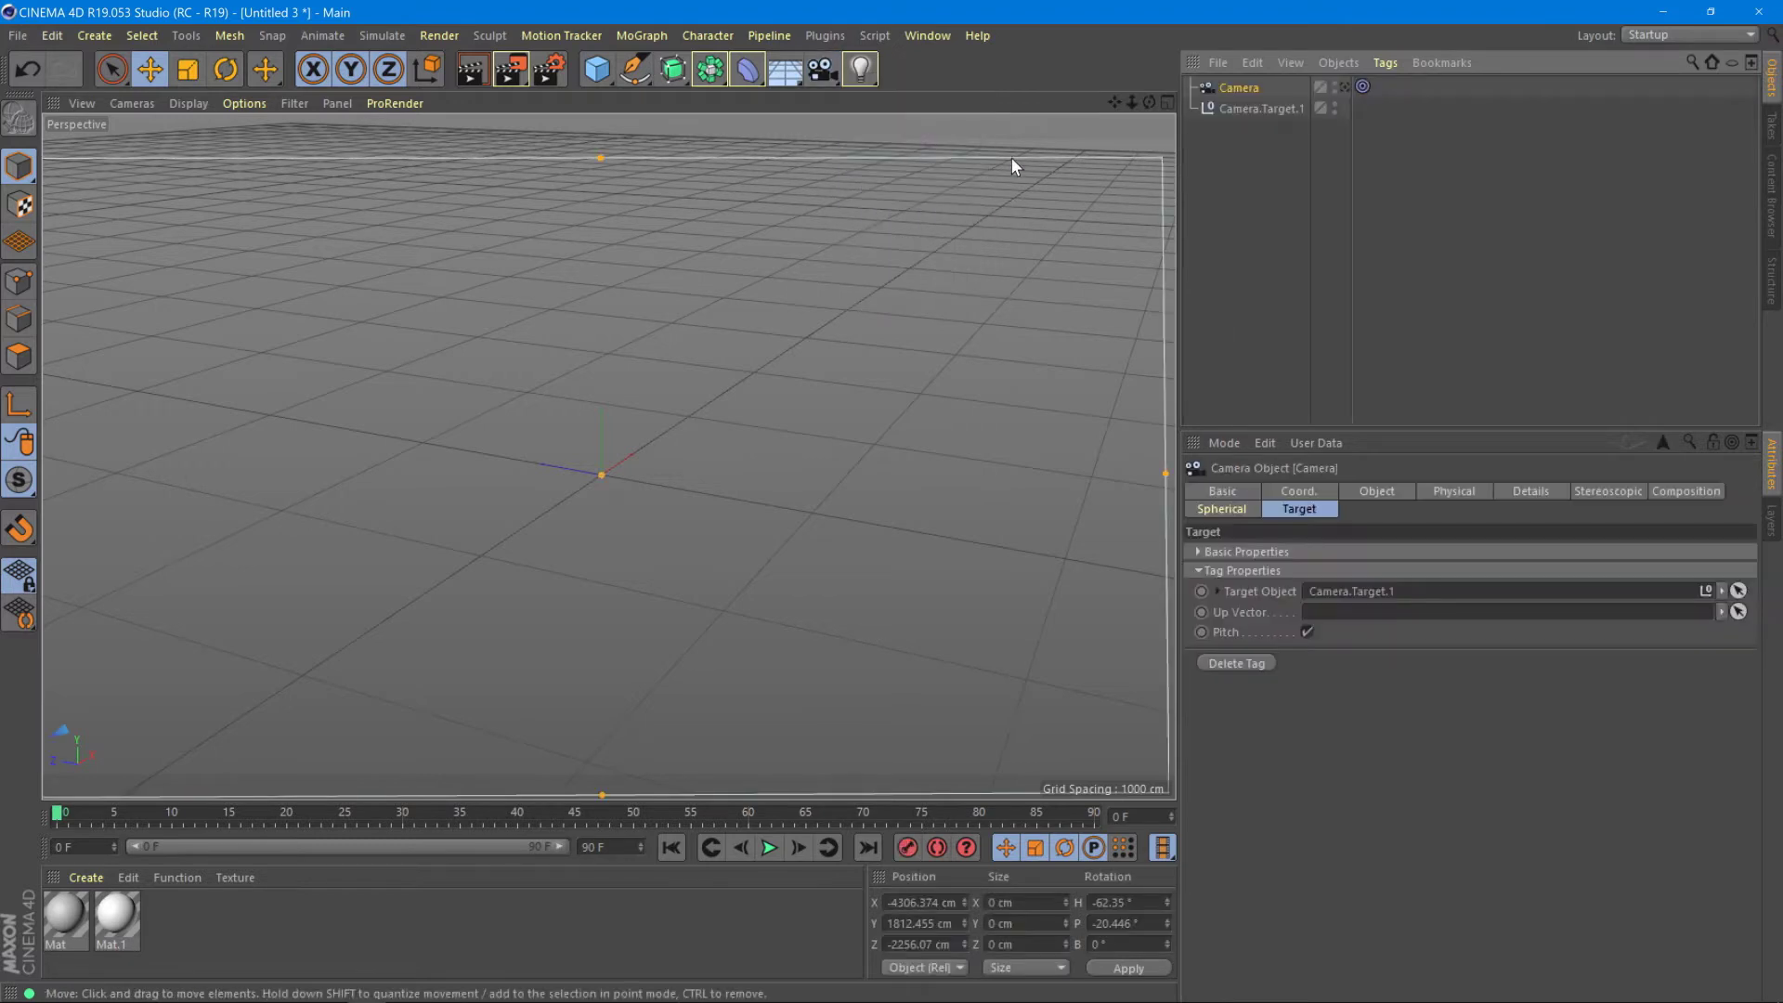
left_click(1238, 109)
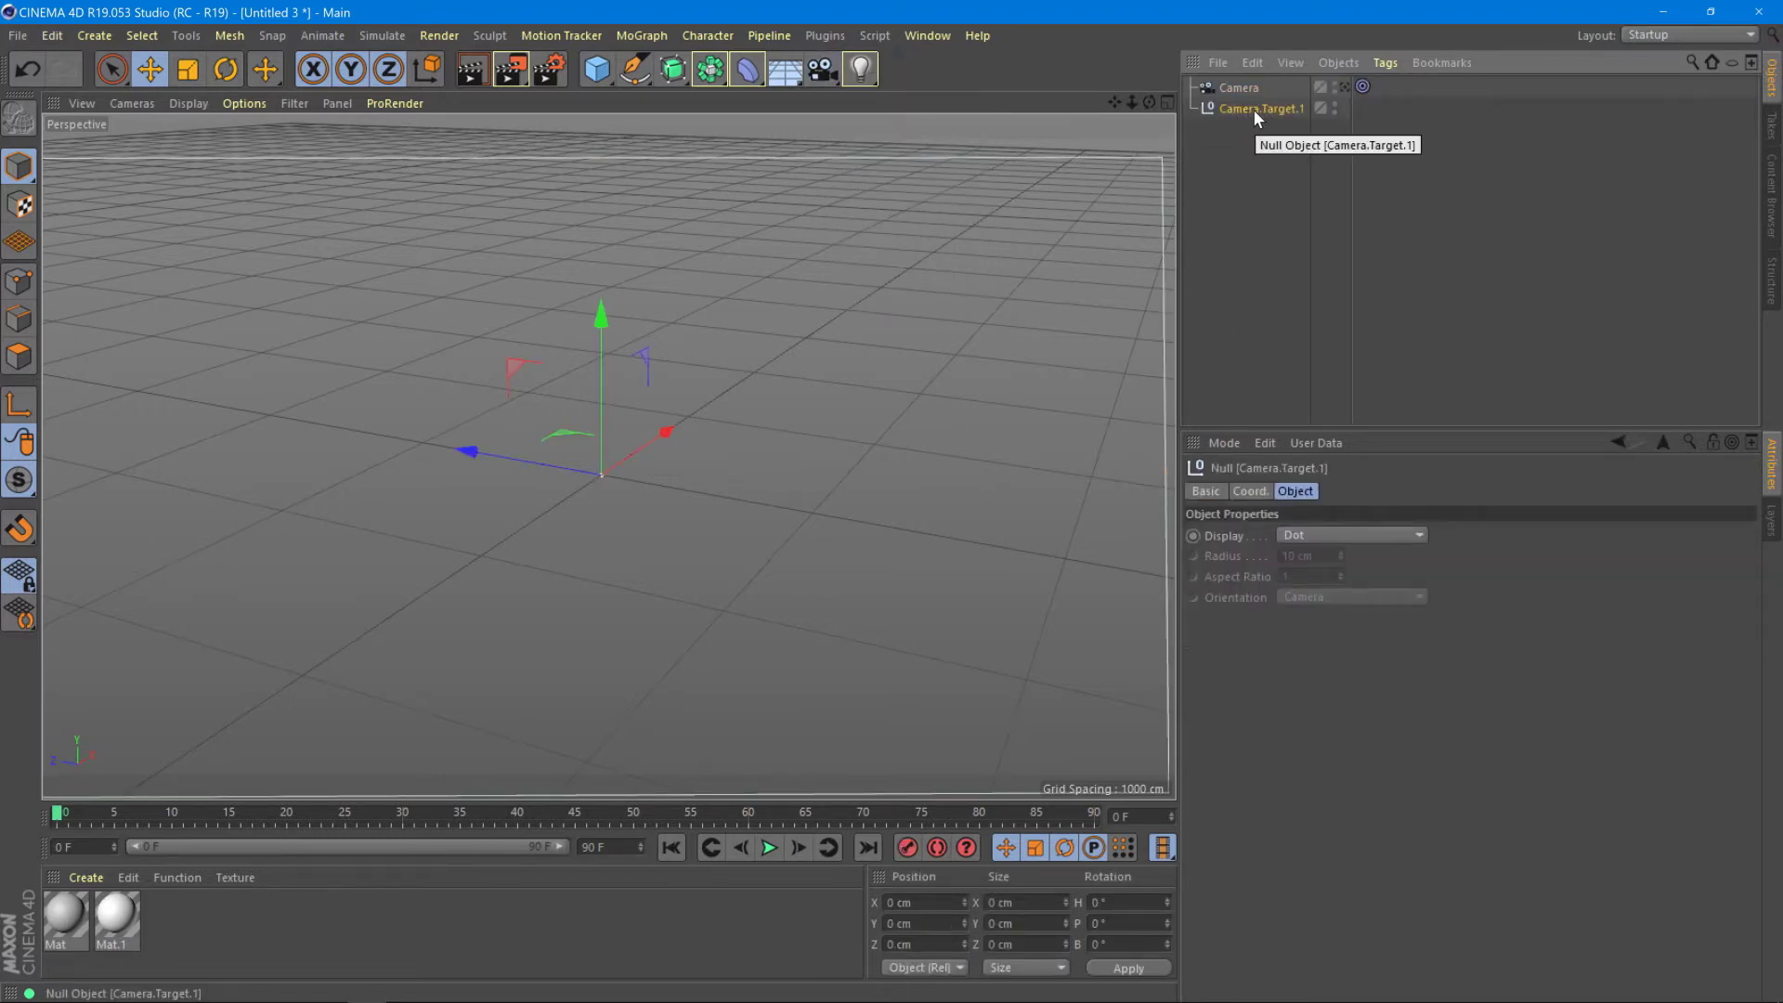
scroll(535, 492, "down", 4)
left_click_drag(537, 497, 709, 470, "alt")
left_click_drag(192, 496, 465, 469, "alt")
left_click_drag(360, 481, 660, 429)
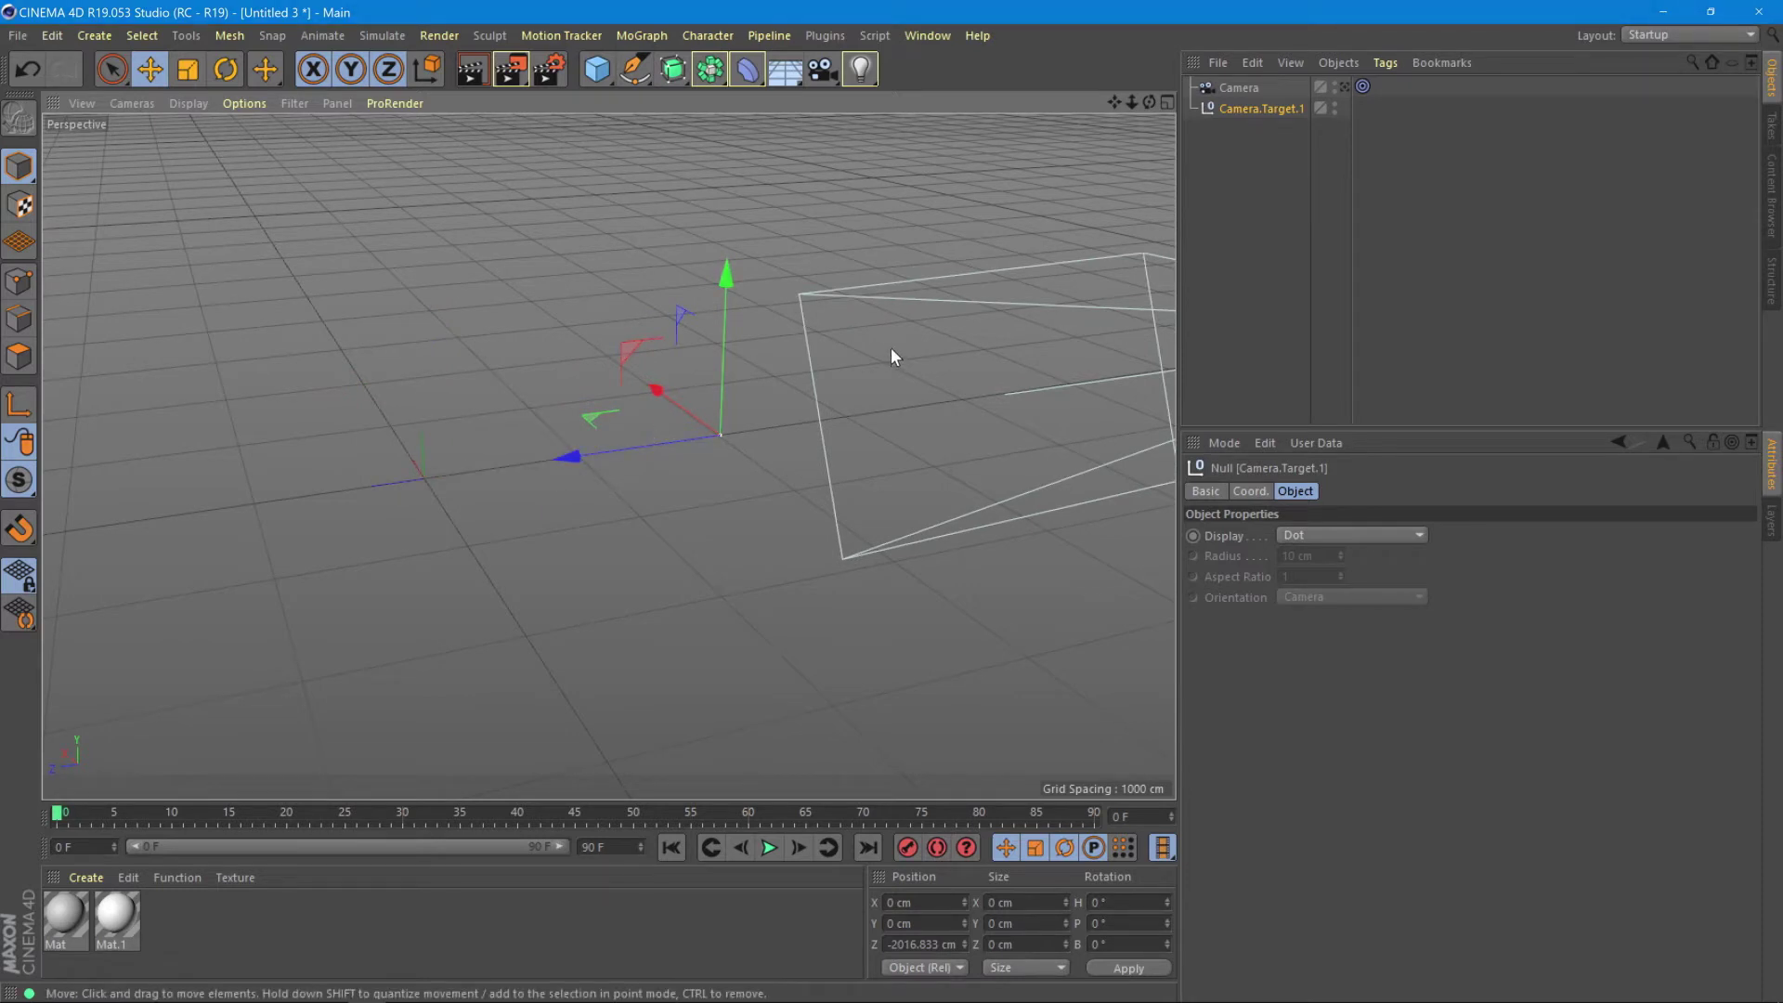
Look through the target camera and move its target null to about X 562 cm, Z -2044 cm
left_click(1346, 86)
left_click_drag(454, 453, 521, 209)
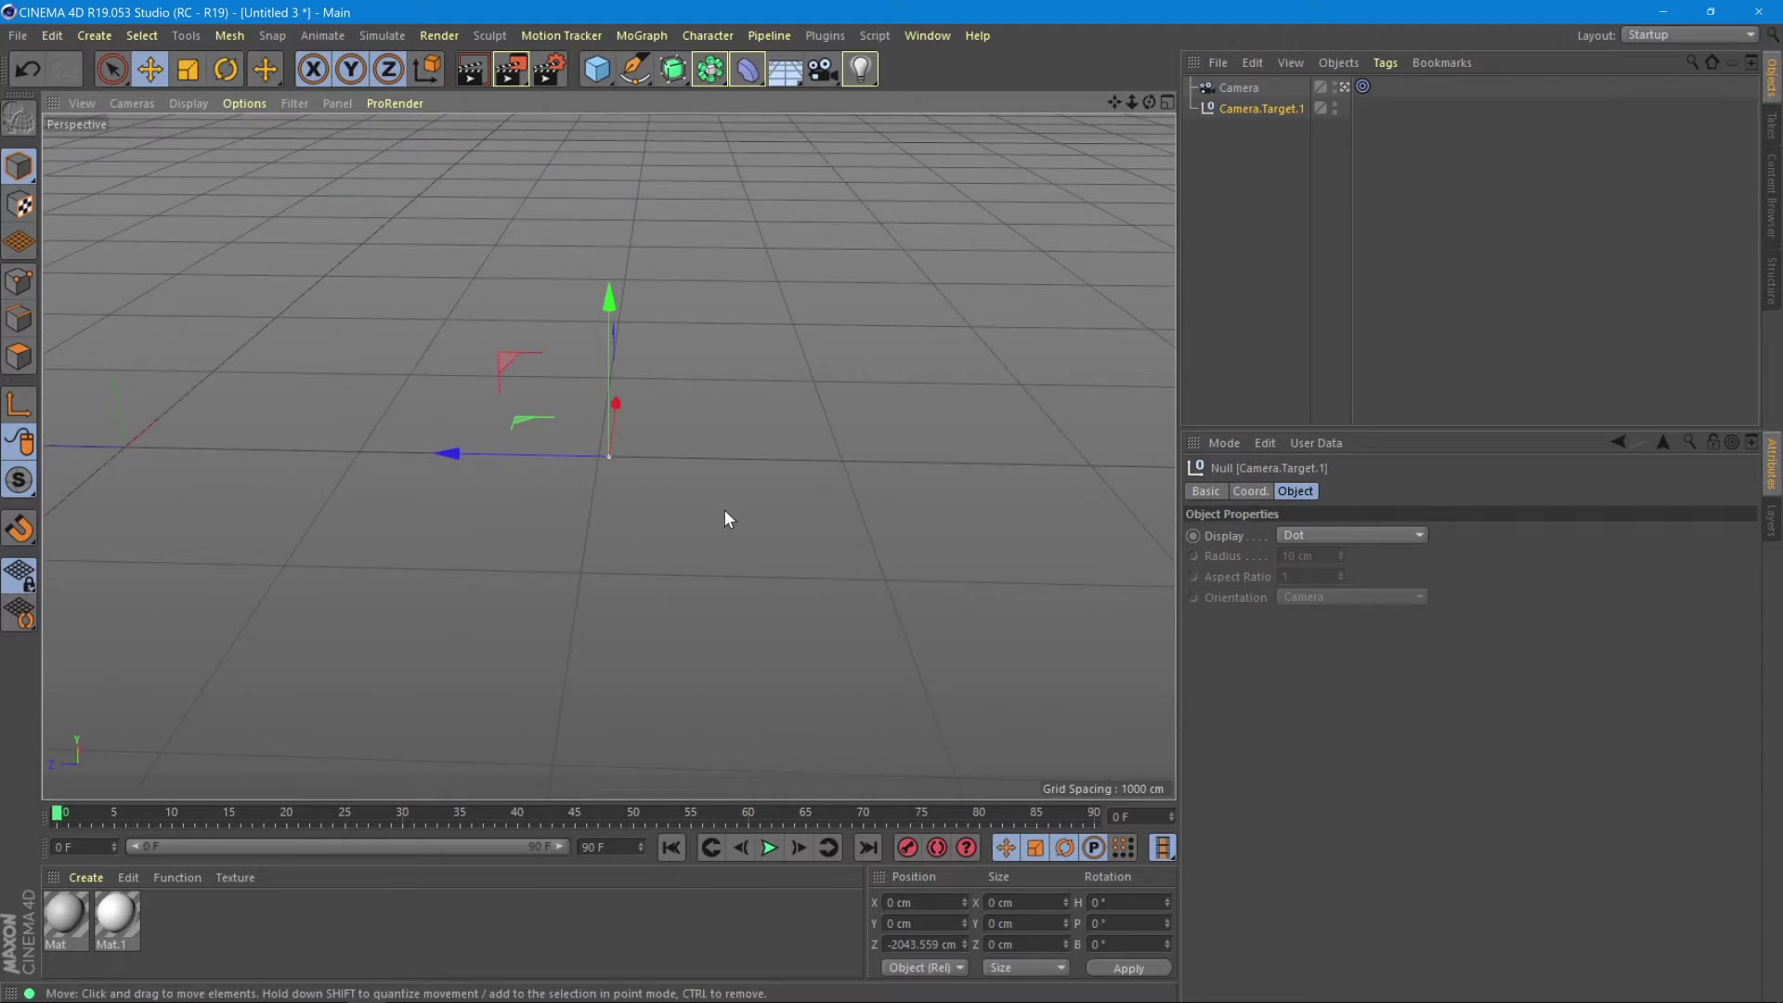
left_click_drag(804, 366, 717, 535, "alt")
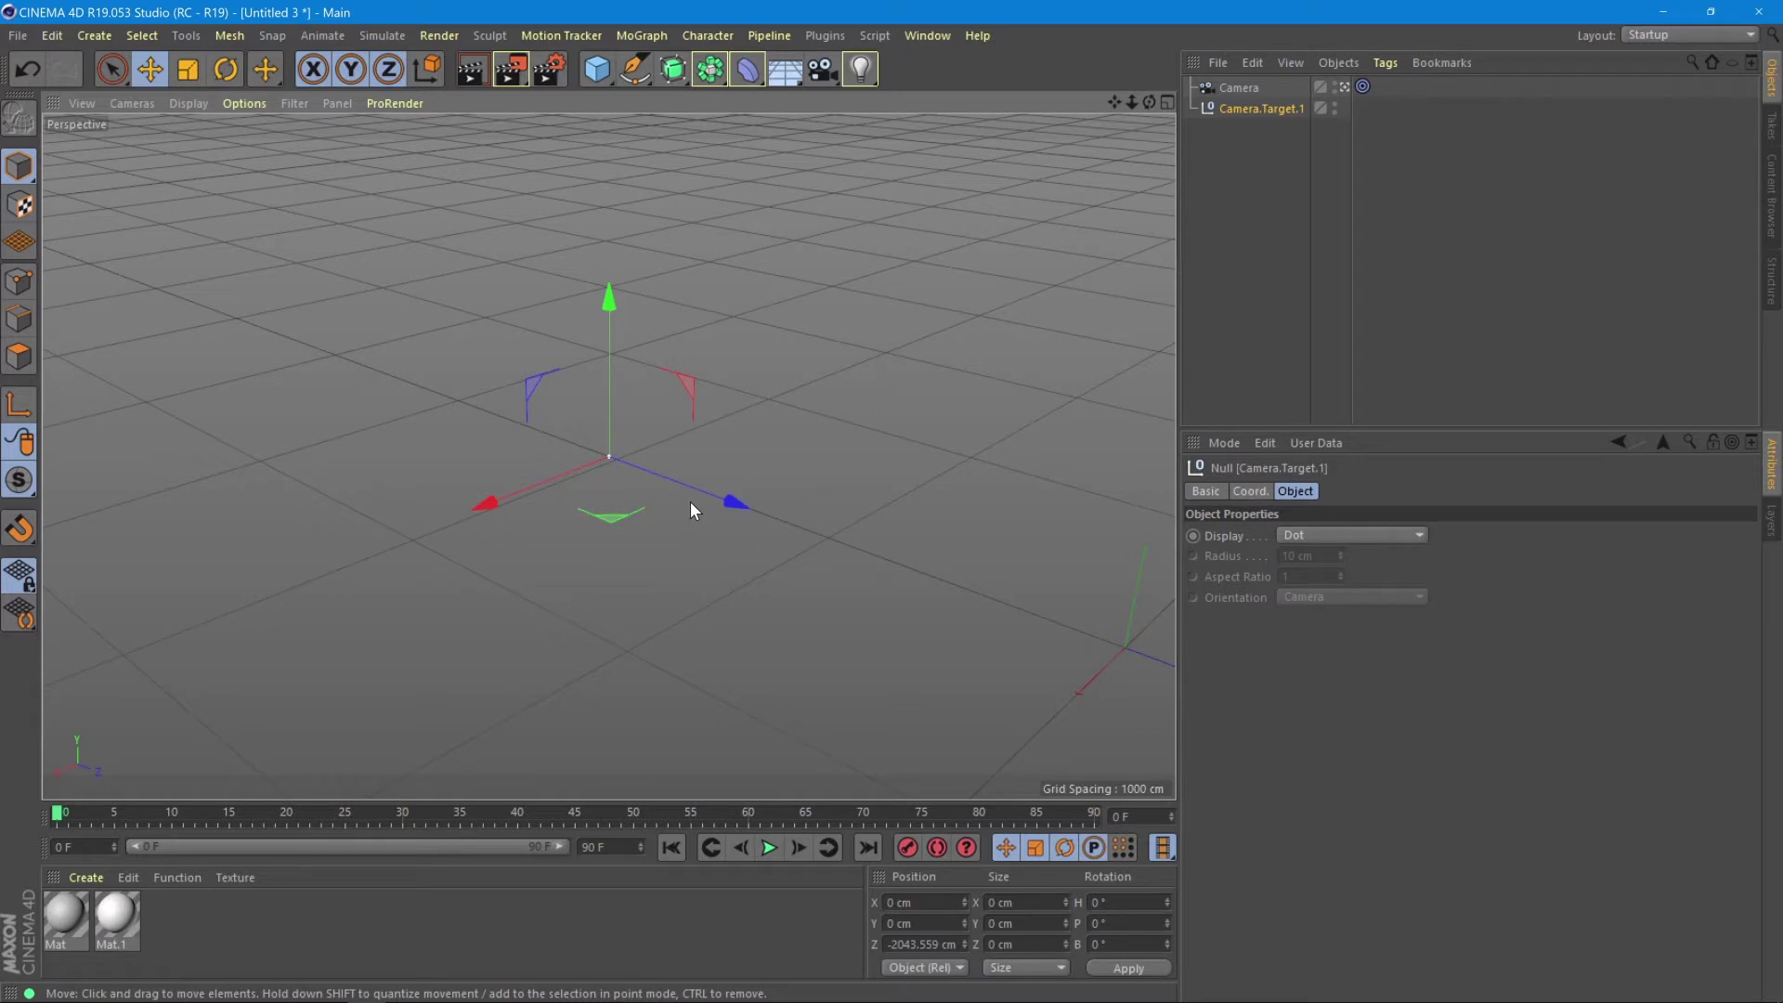
left_click_drag(515, 492, 364, 537)
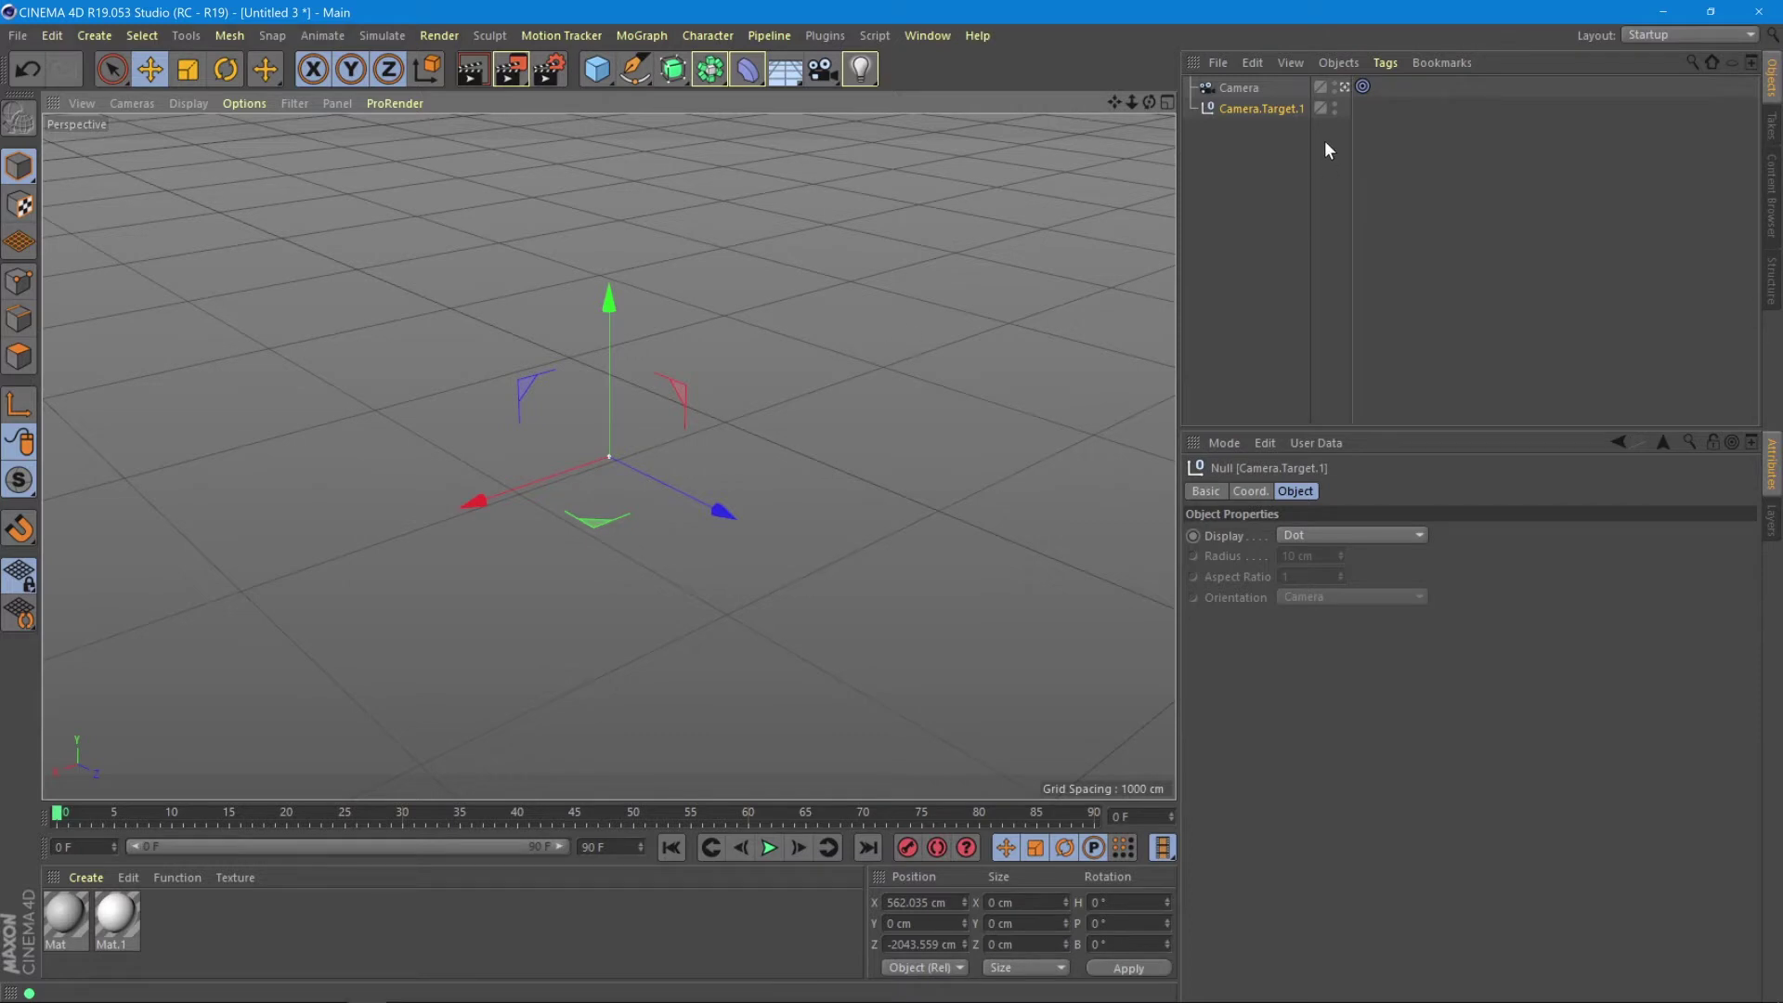
Add a Figure primitive at the scene origin and leave the camera's view to see it
left_click(1239, 86)
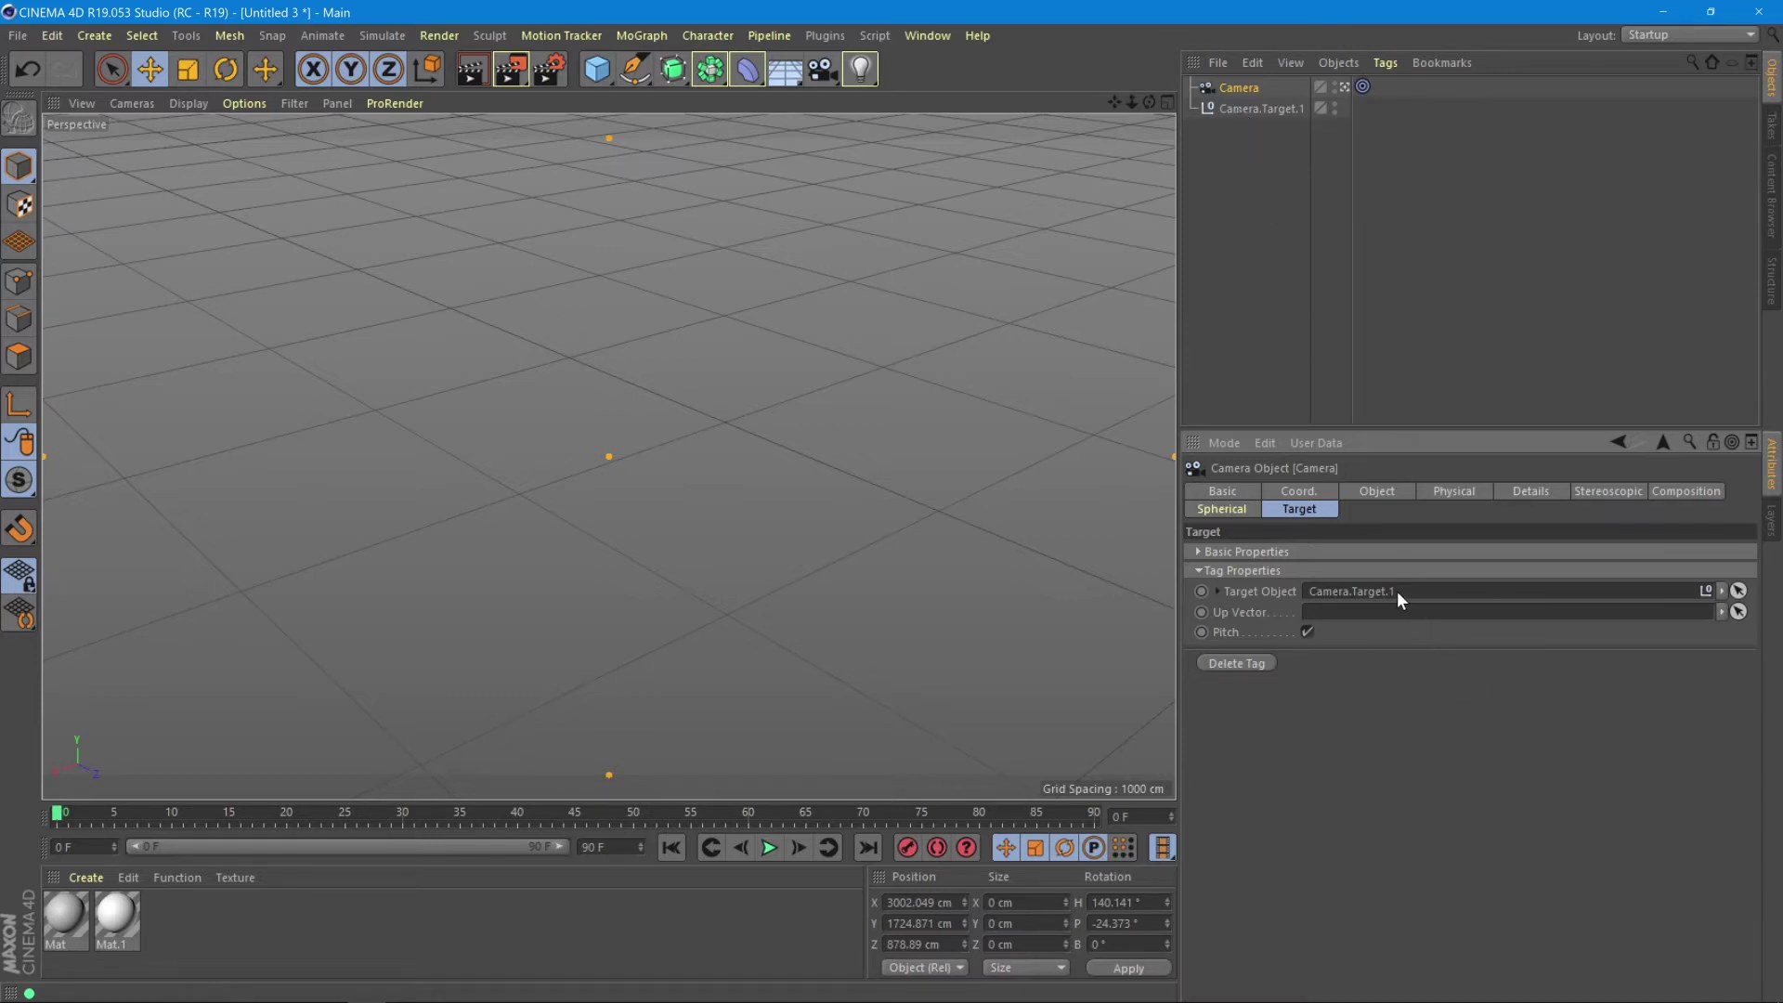
left_click_drag(602, 75, 884, 213)
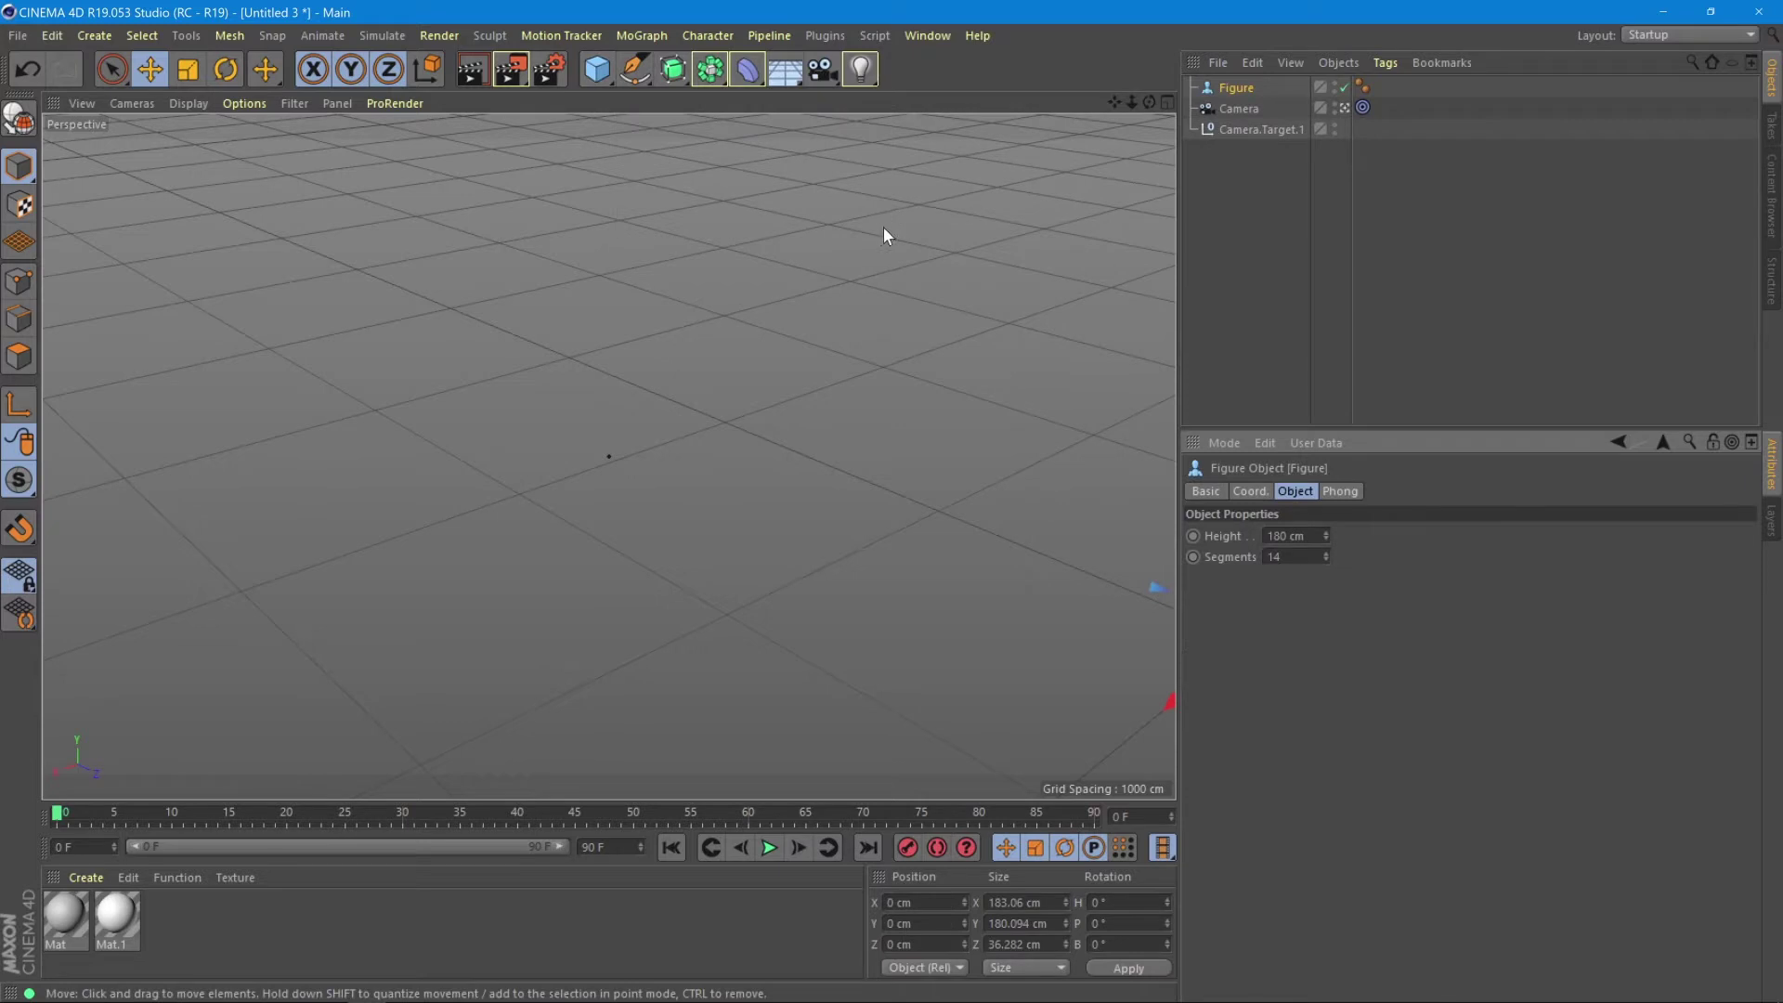
left_click(1345, 109)
left_click_drag(671, 431, 883, 353, "alt")
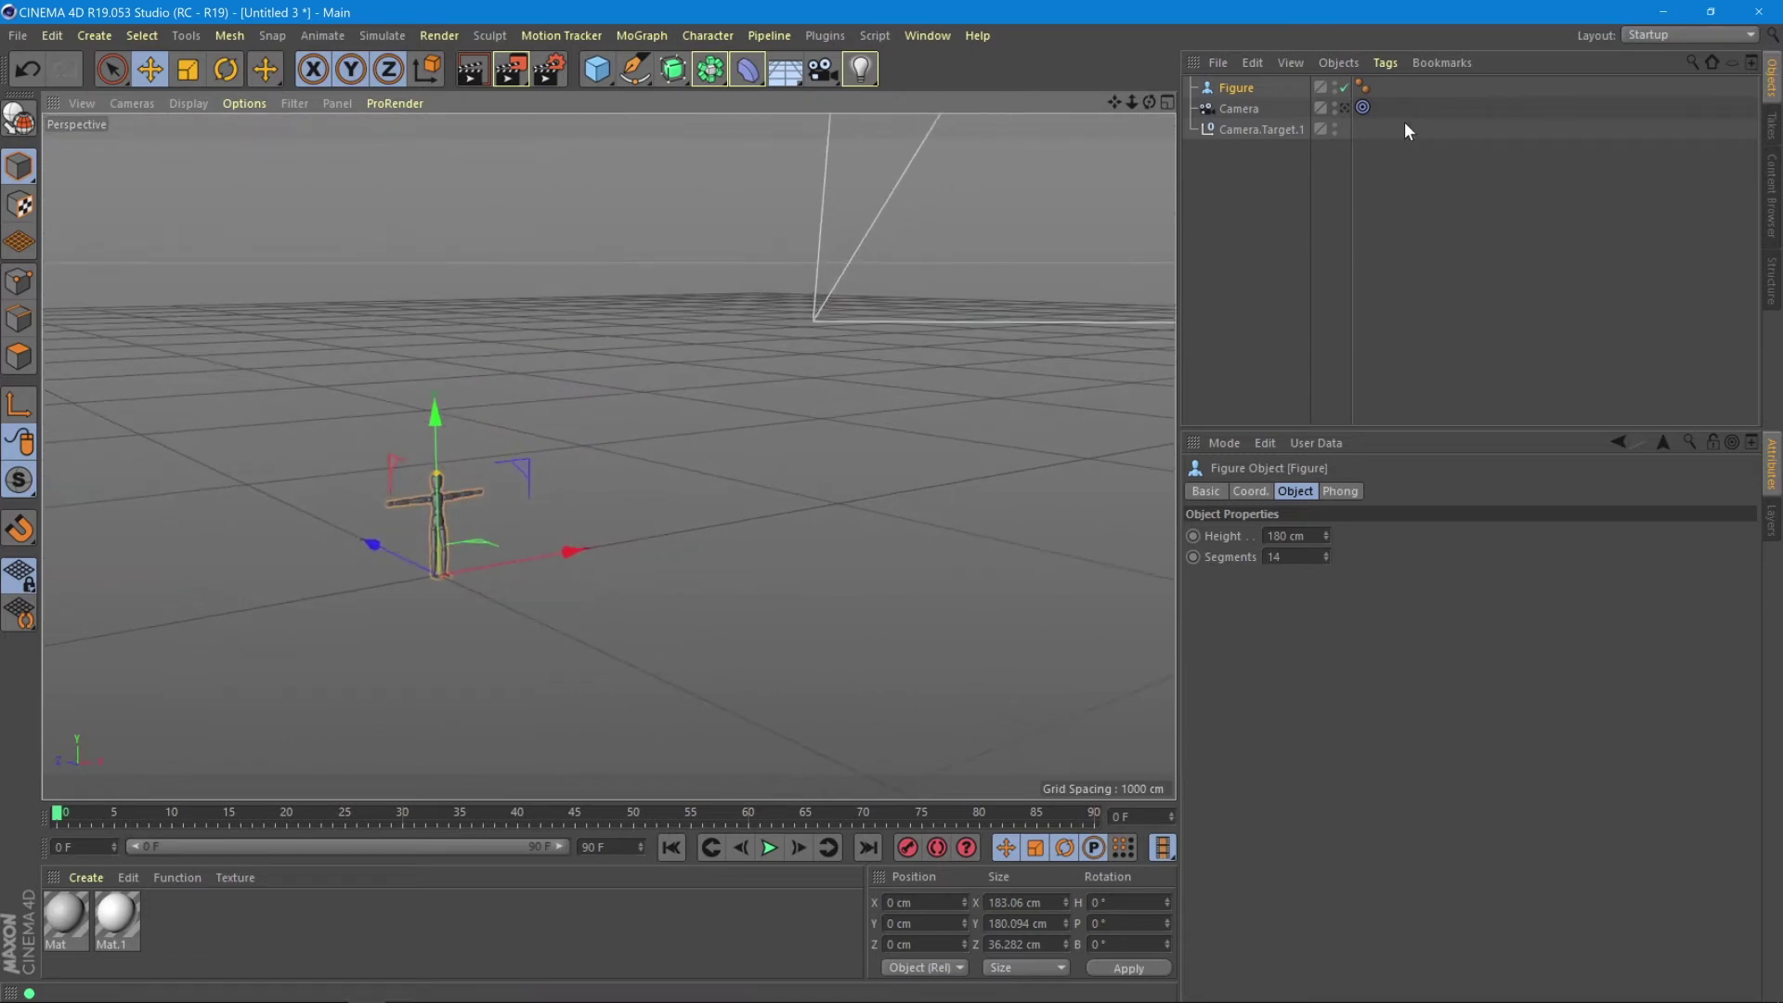
Set the camera's target object to the Figure and frame it through the camera from about X -87, Y 427, Z -1397 cm
left_click(1239, 109)
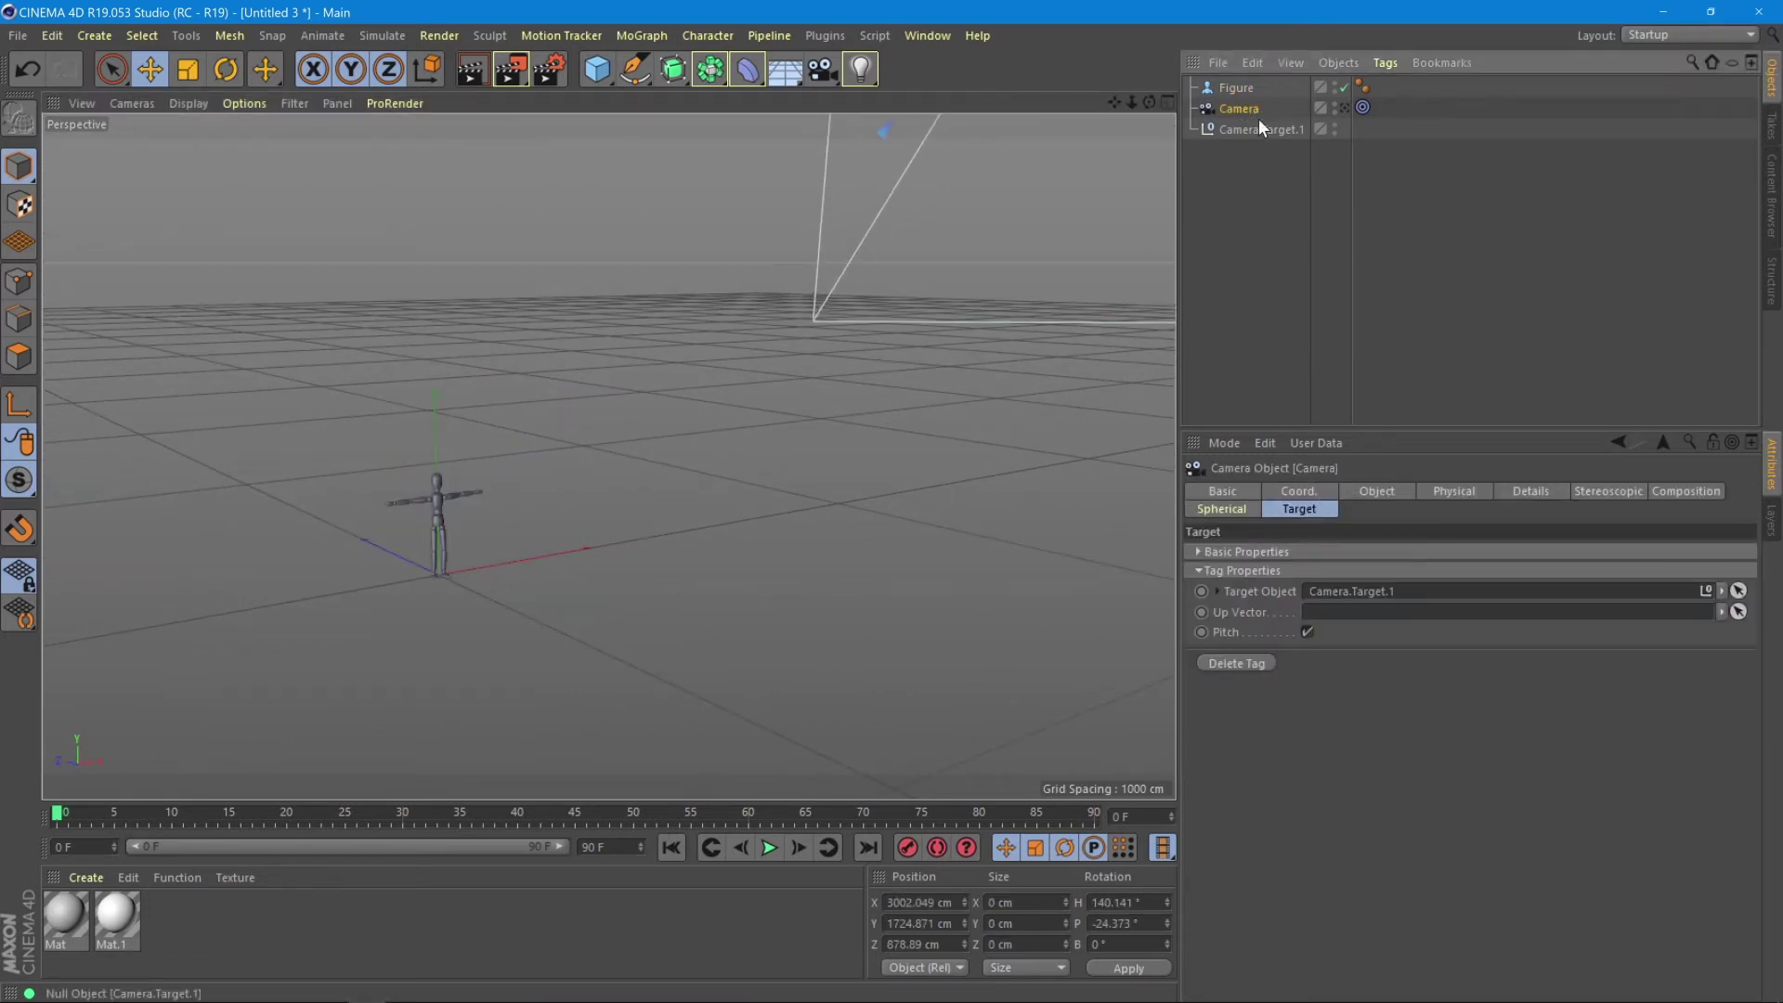
left_click_drag(1245, 104, 1361, 592)
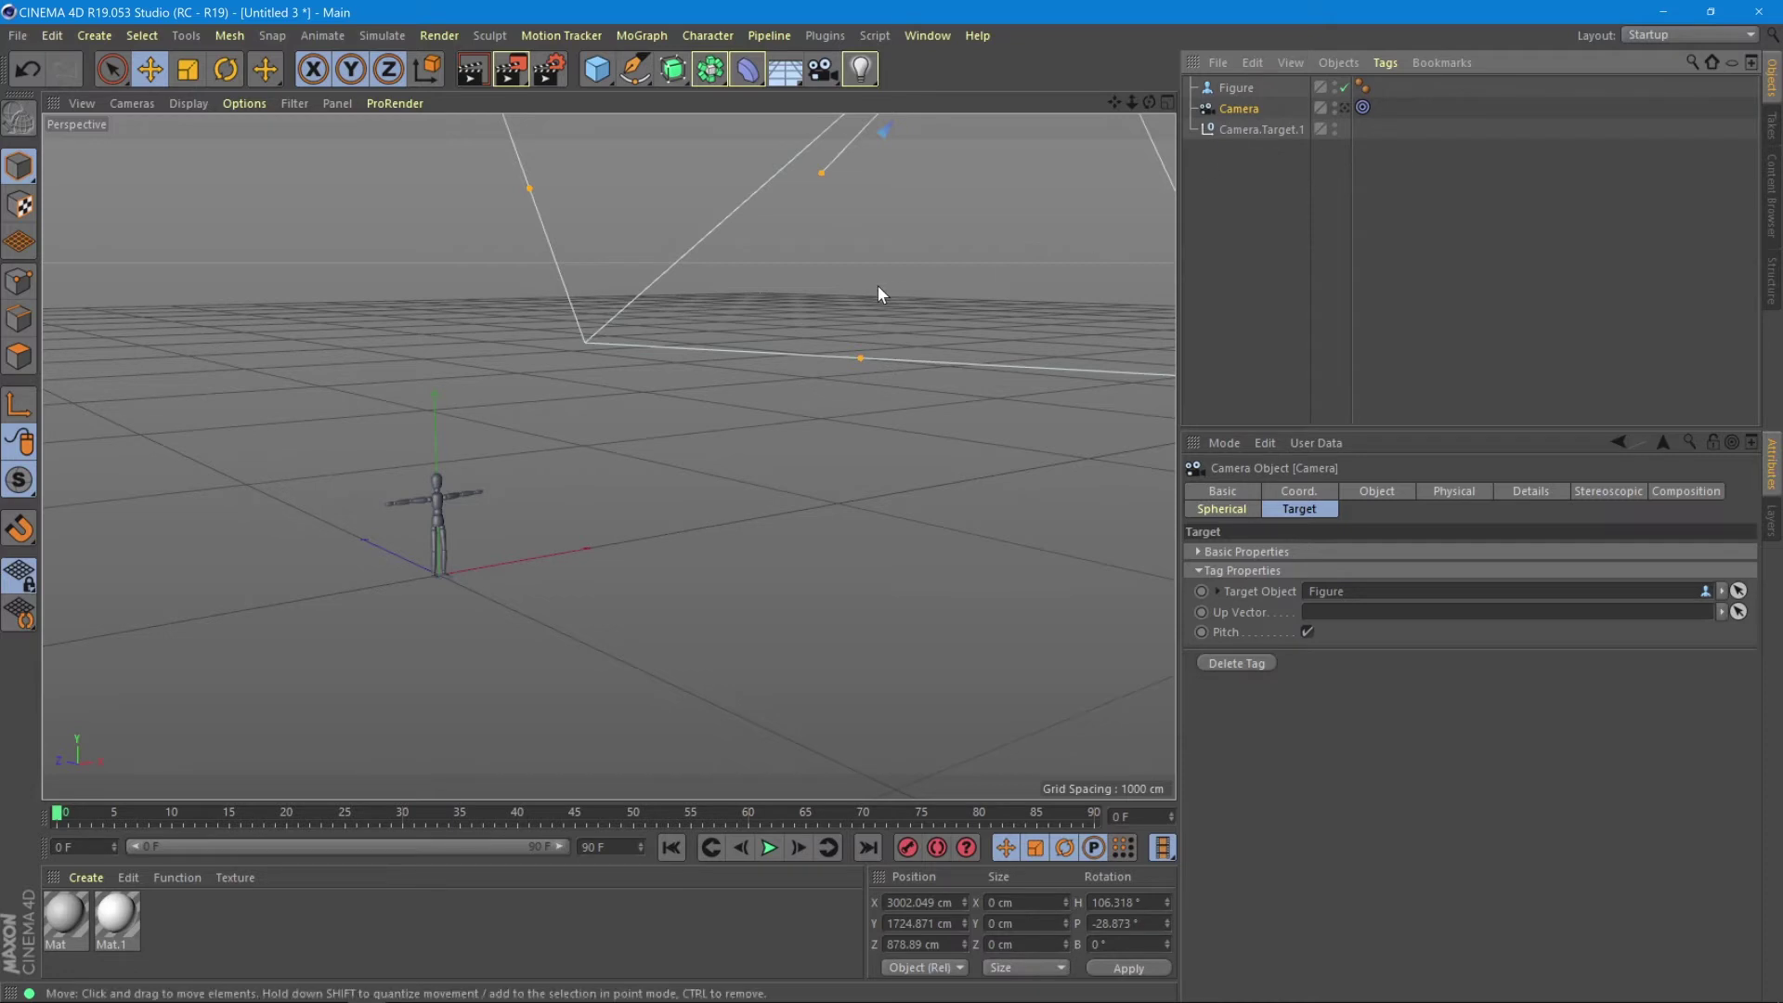
left_click(1345, 108)
left_click(1345, 109)
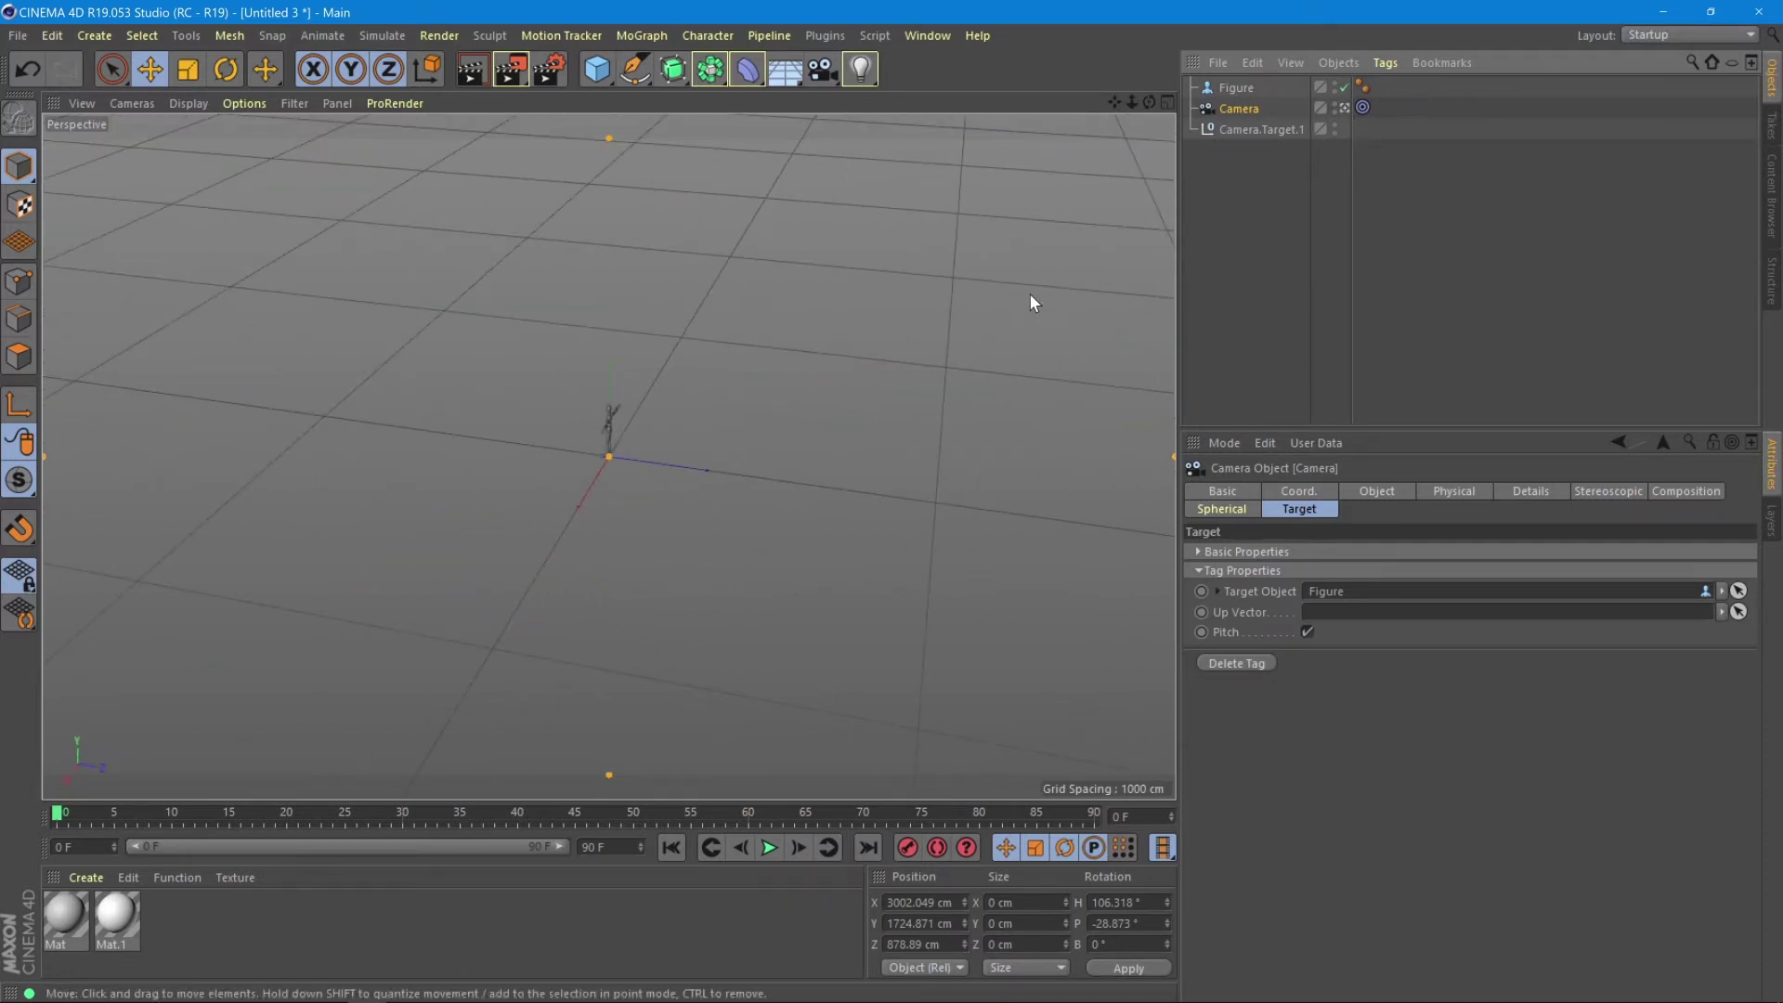
scroll(590, 453, "up", 8)
left_click_drag(604, 387, 972, 348, "alt")
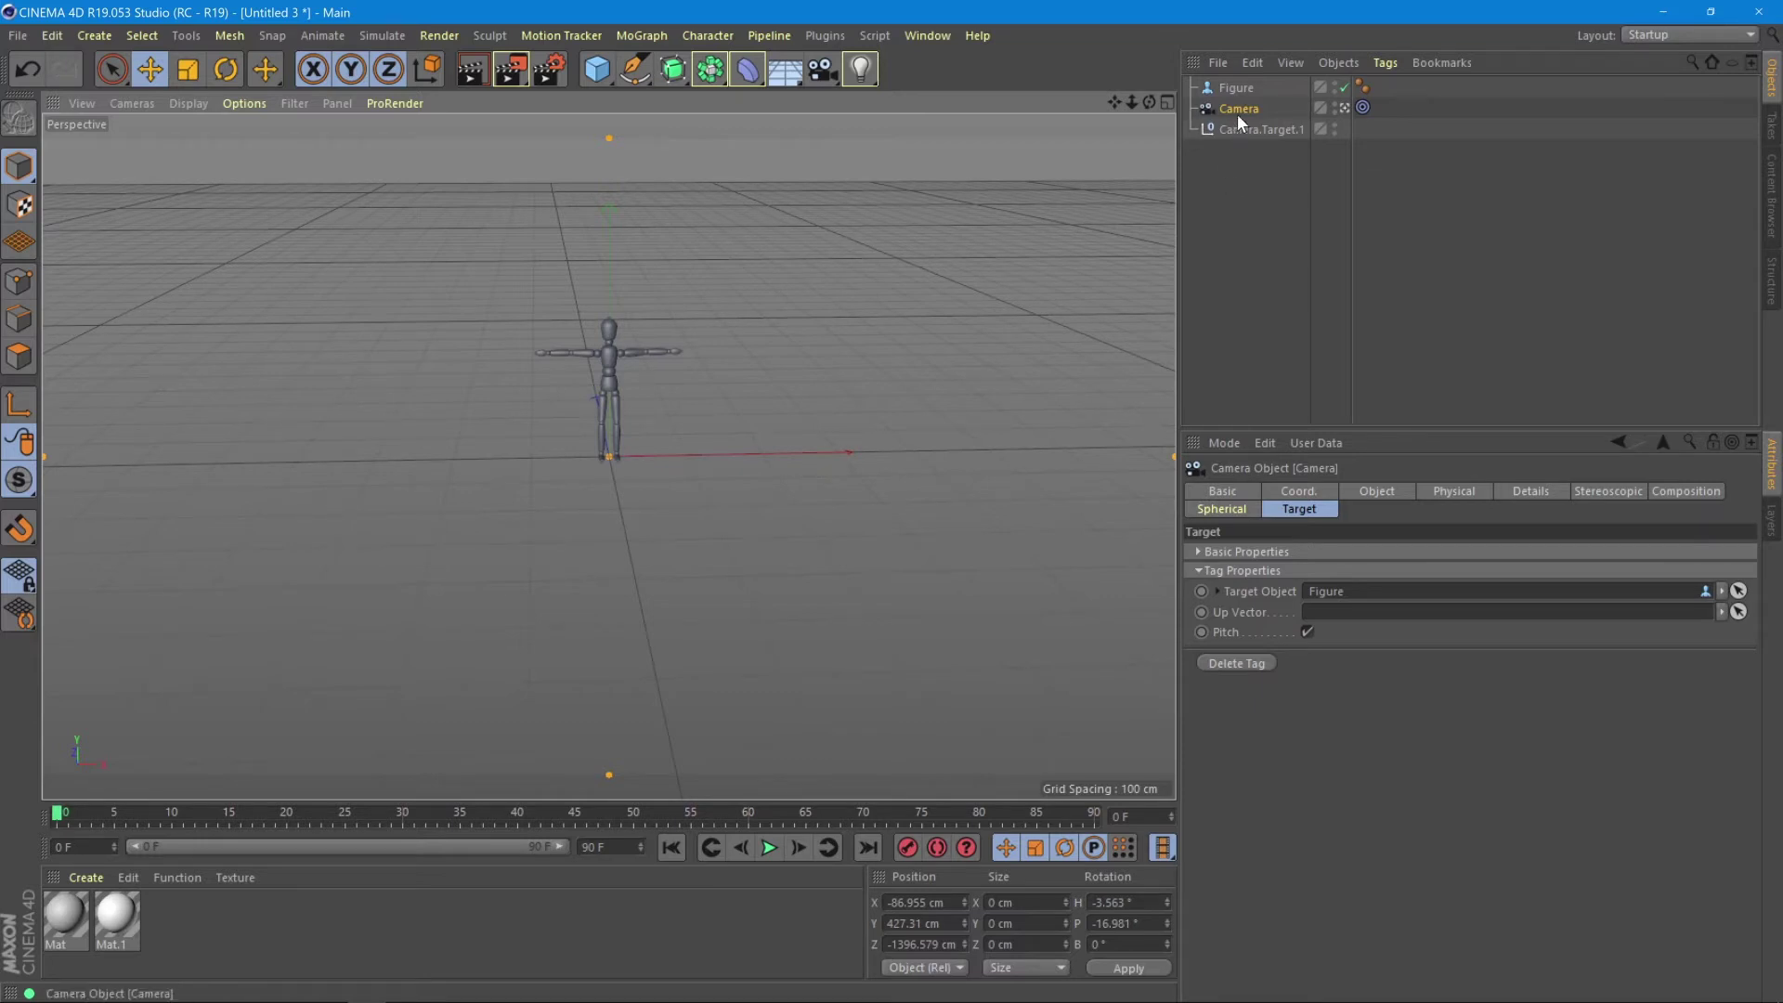
Move the figure to about X -26 cm, Z 601 cm while looking through the camera
left_click(1234, 87)
mouse_move(765, 457)
left_mouse_down()
mouse_move(1098, 384)
mouse_move(314, 431)
mouse_move(795, 446)
mouse_move(744, 446)
left_mouse_up()
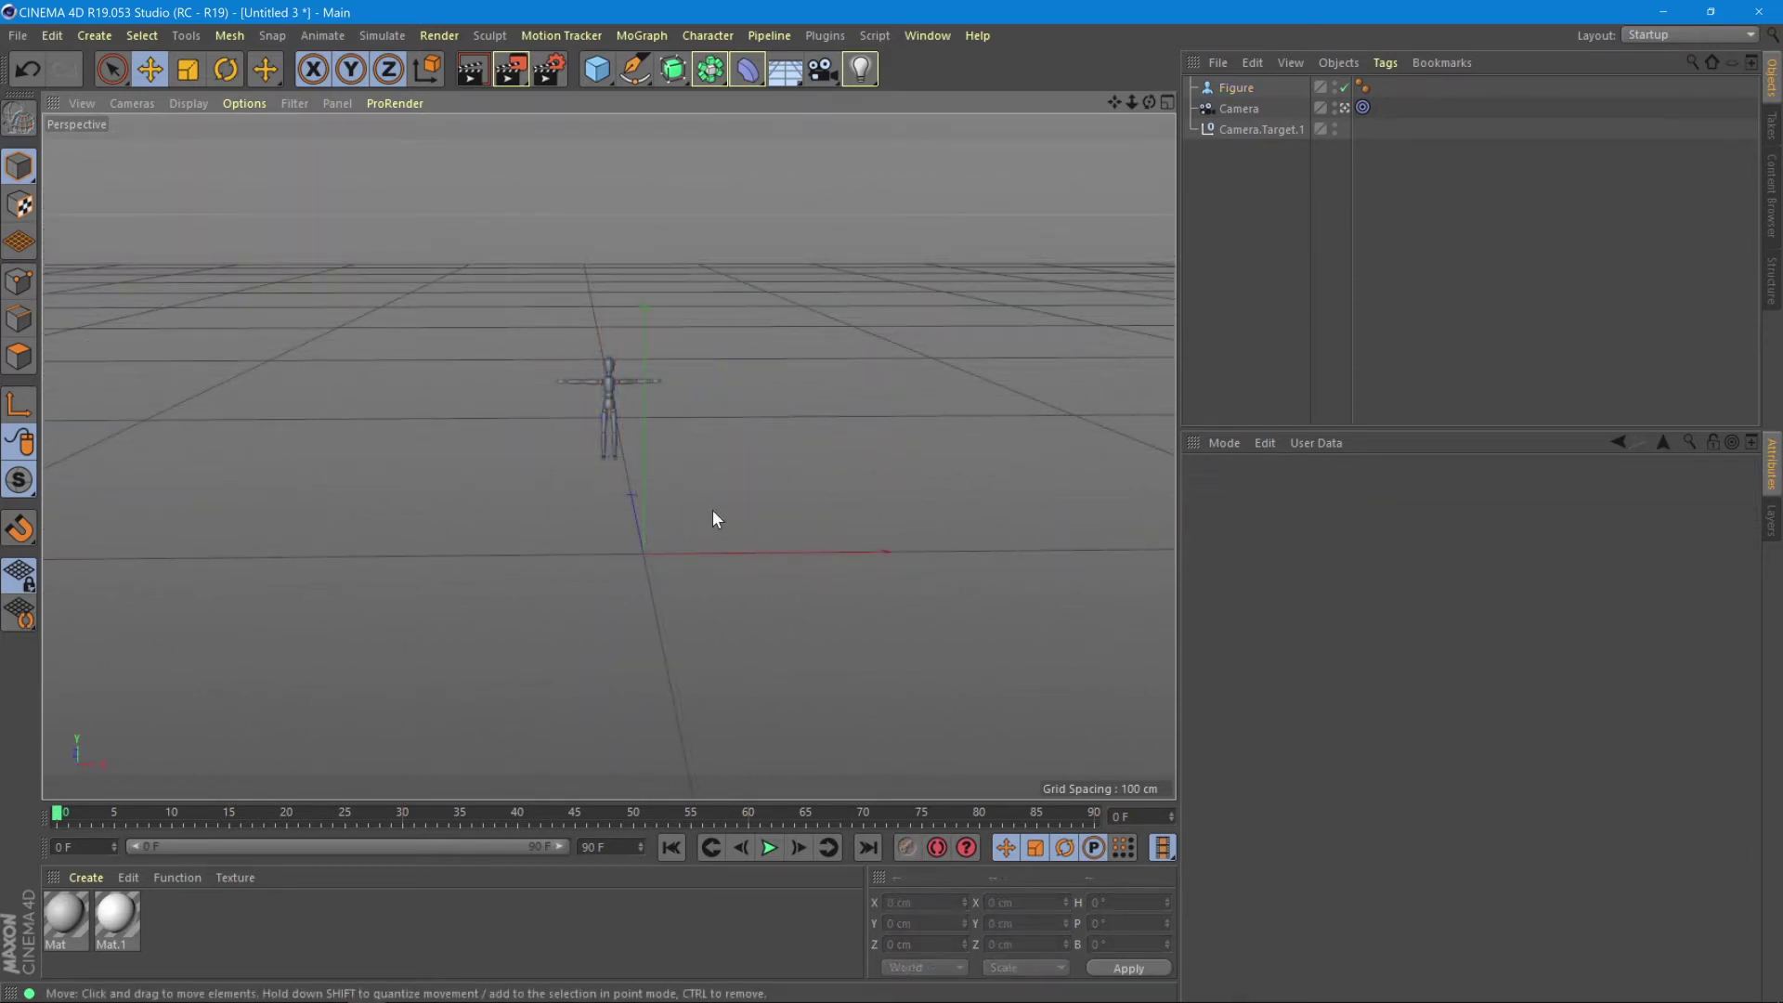
left_click(621, 400)
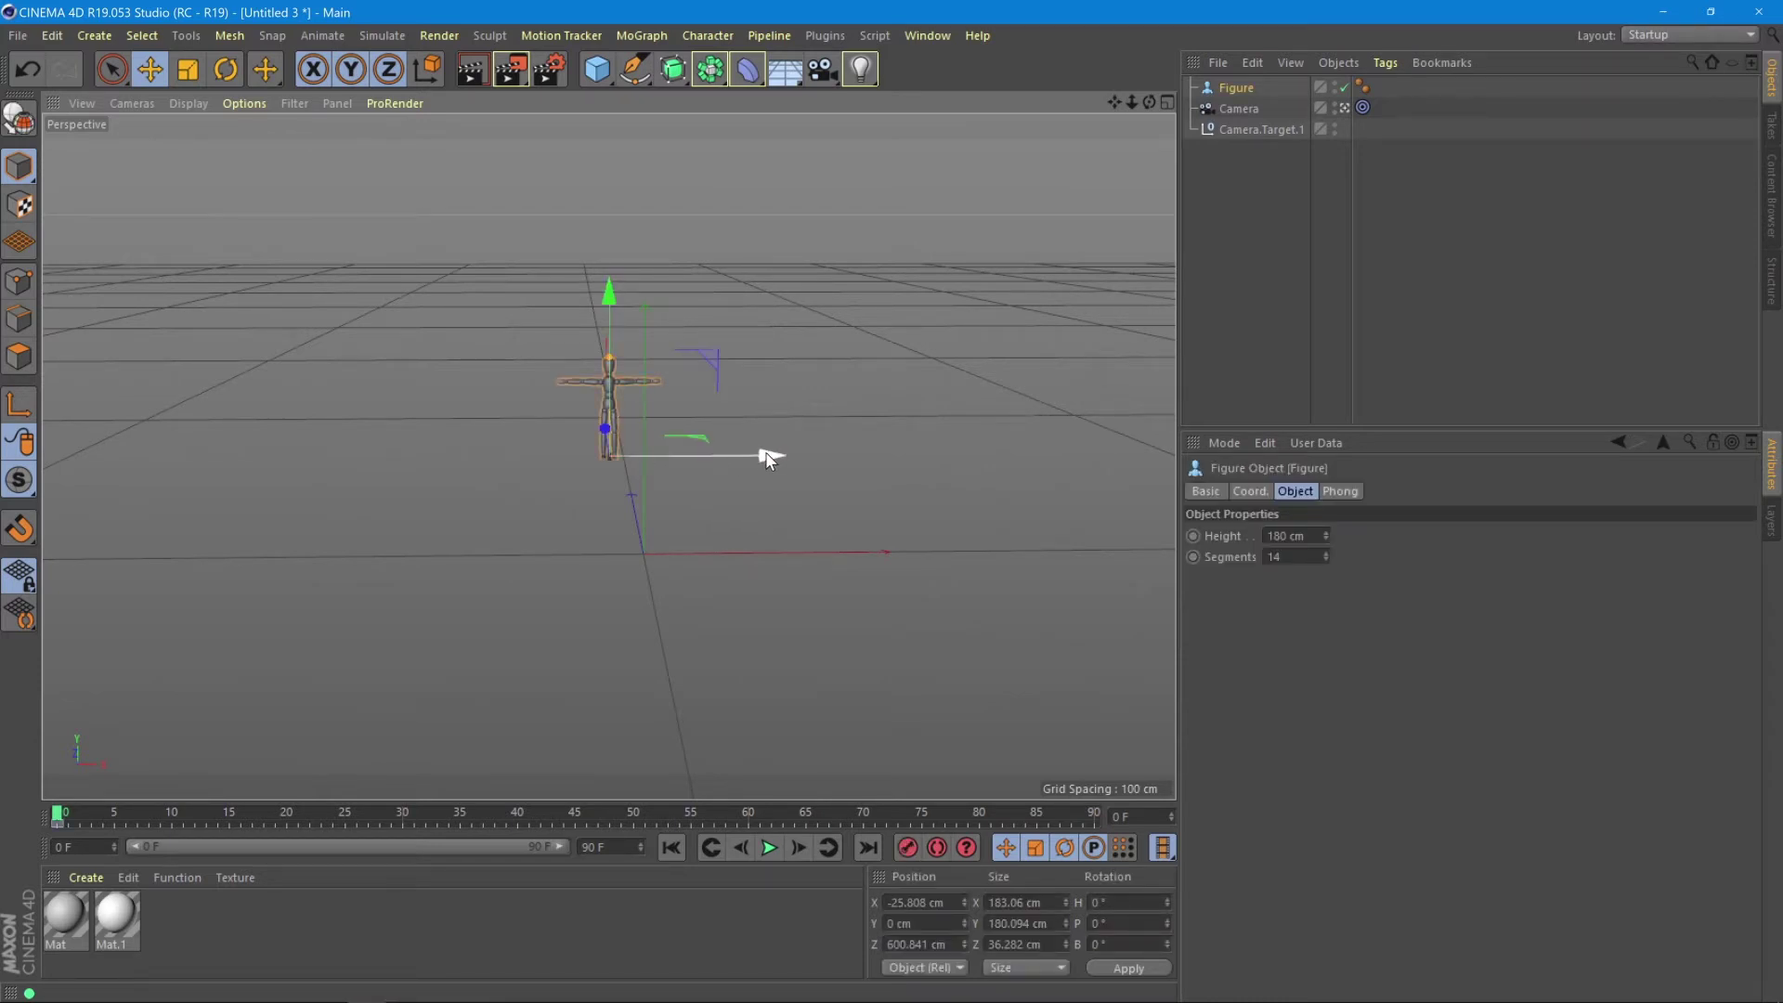
Leave the camera's view and record a keyframe for the figure's starting position at frame 0
left_click(1344, 109)
scroll(506, 419, "down", 5)
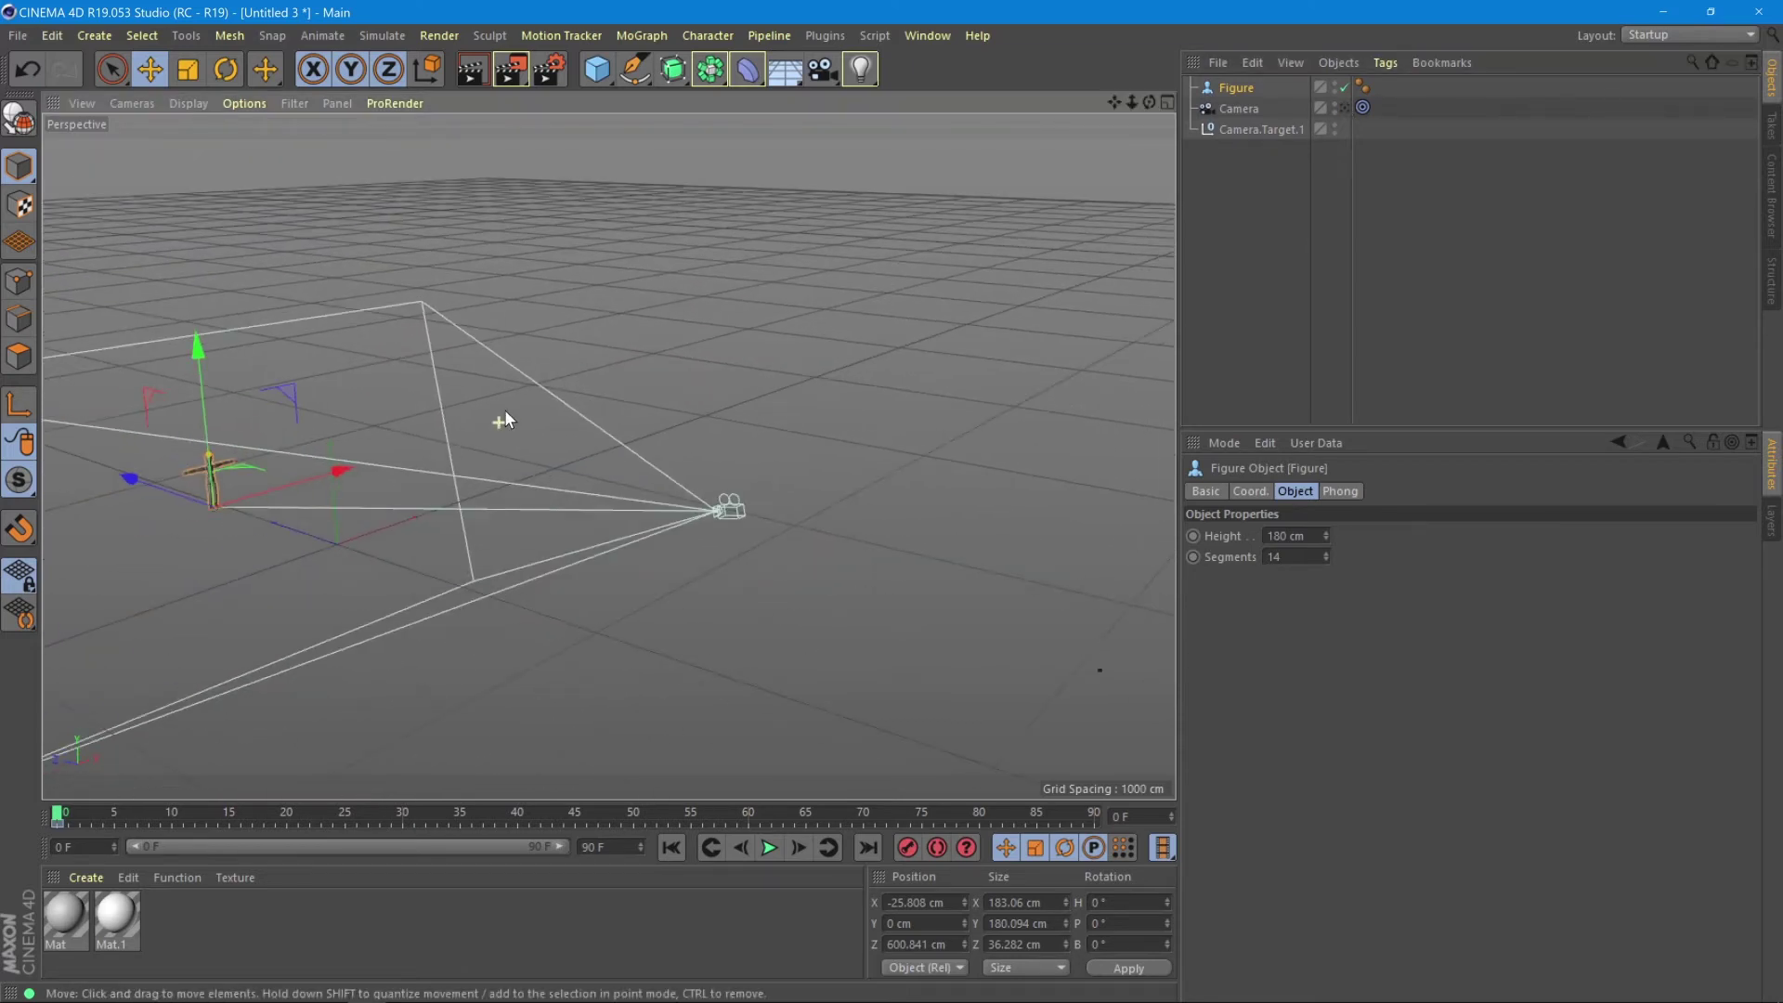
middle_click_drag(271, 537, 687, 393, "alt")
scroll(687, 399, "up", 6)
middle_click_drag(717, 477, 179, 500, "alt")
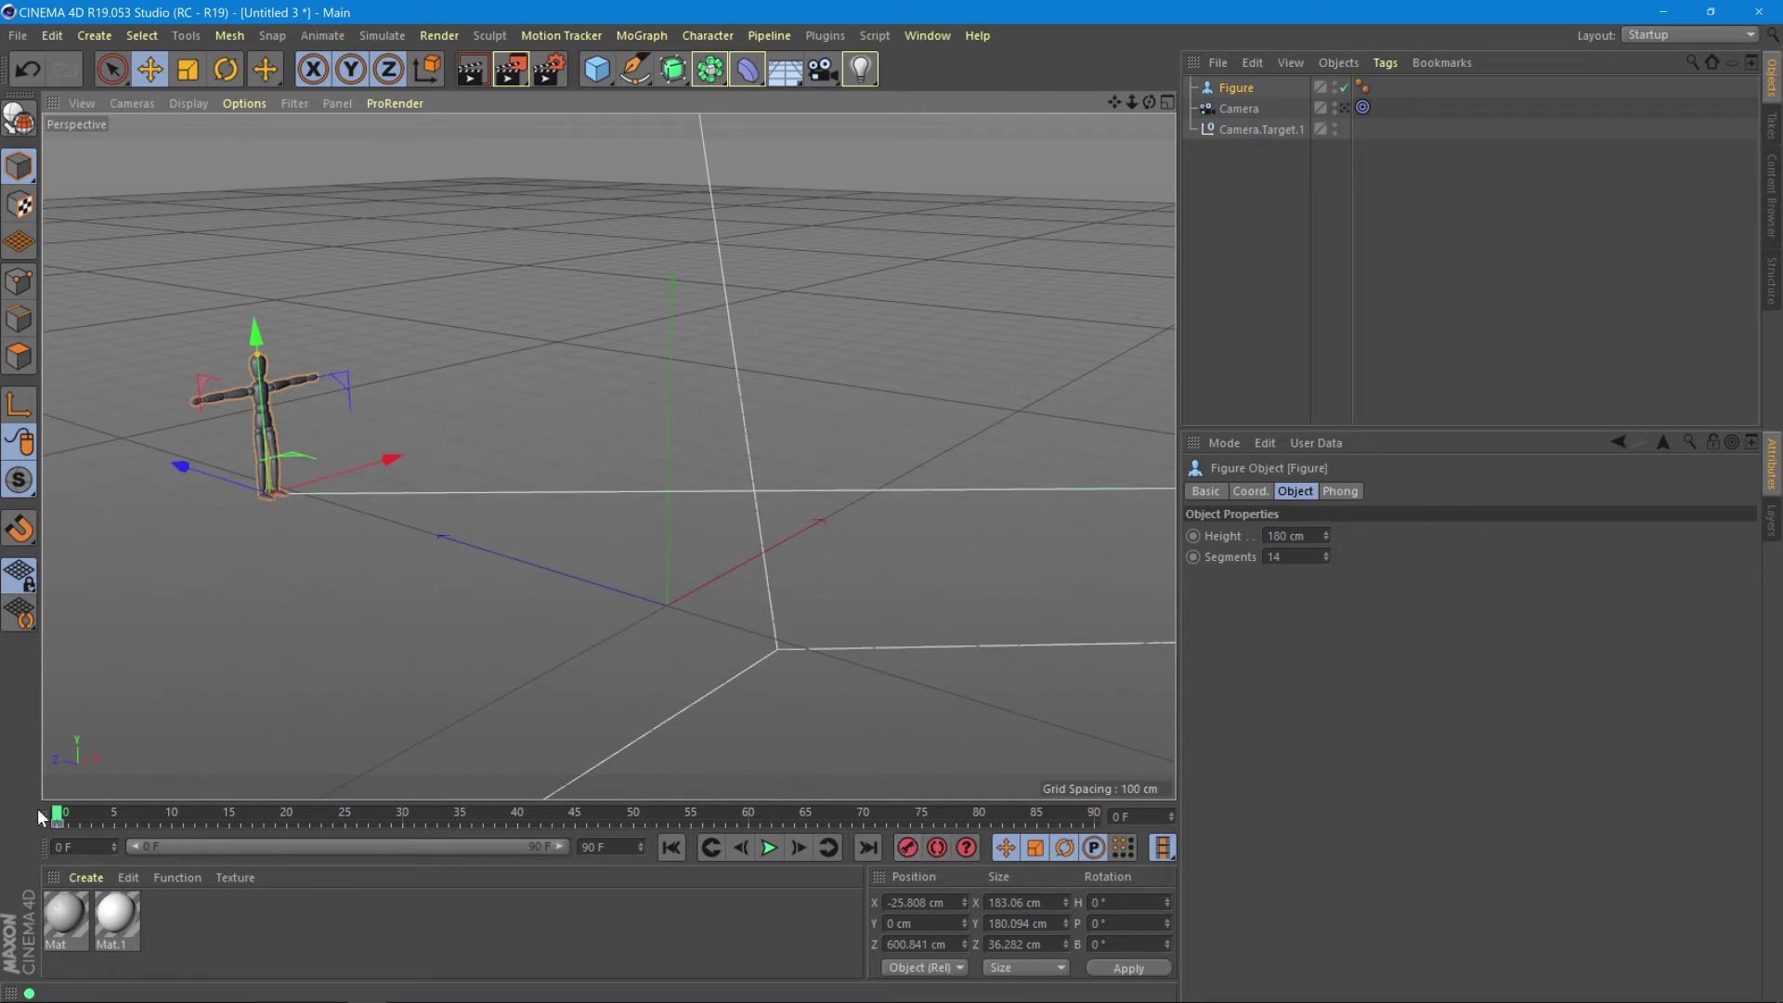
At frame 34, move the figure to about X 504 cm, Z 99 cm and record a keyframe
left_click_drag(58, 816, 361, 836)
left_click_drag(399, 469, 644, 405)
left_click_drag(428, 388, 414, 626)
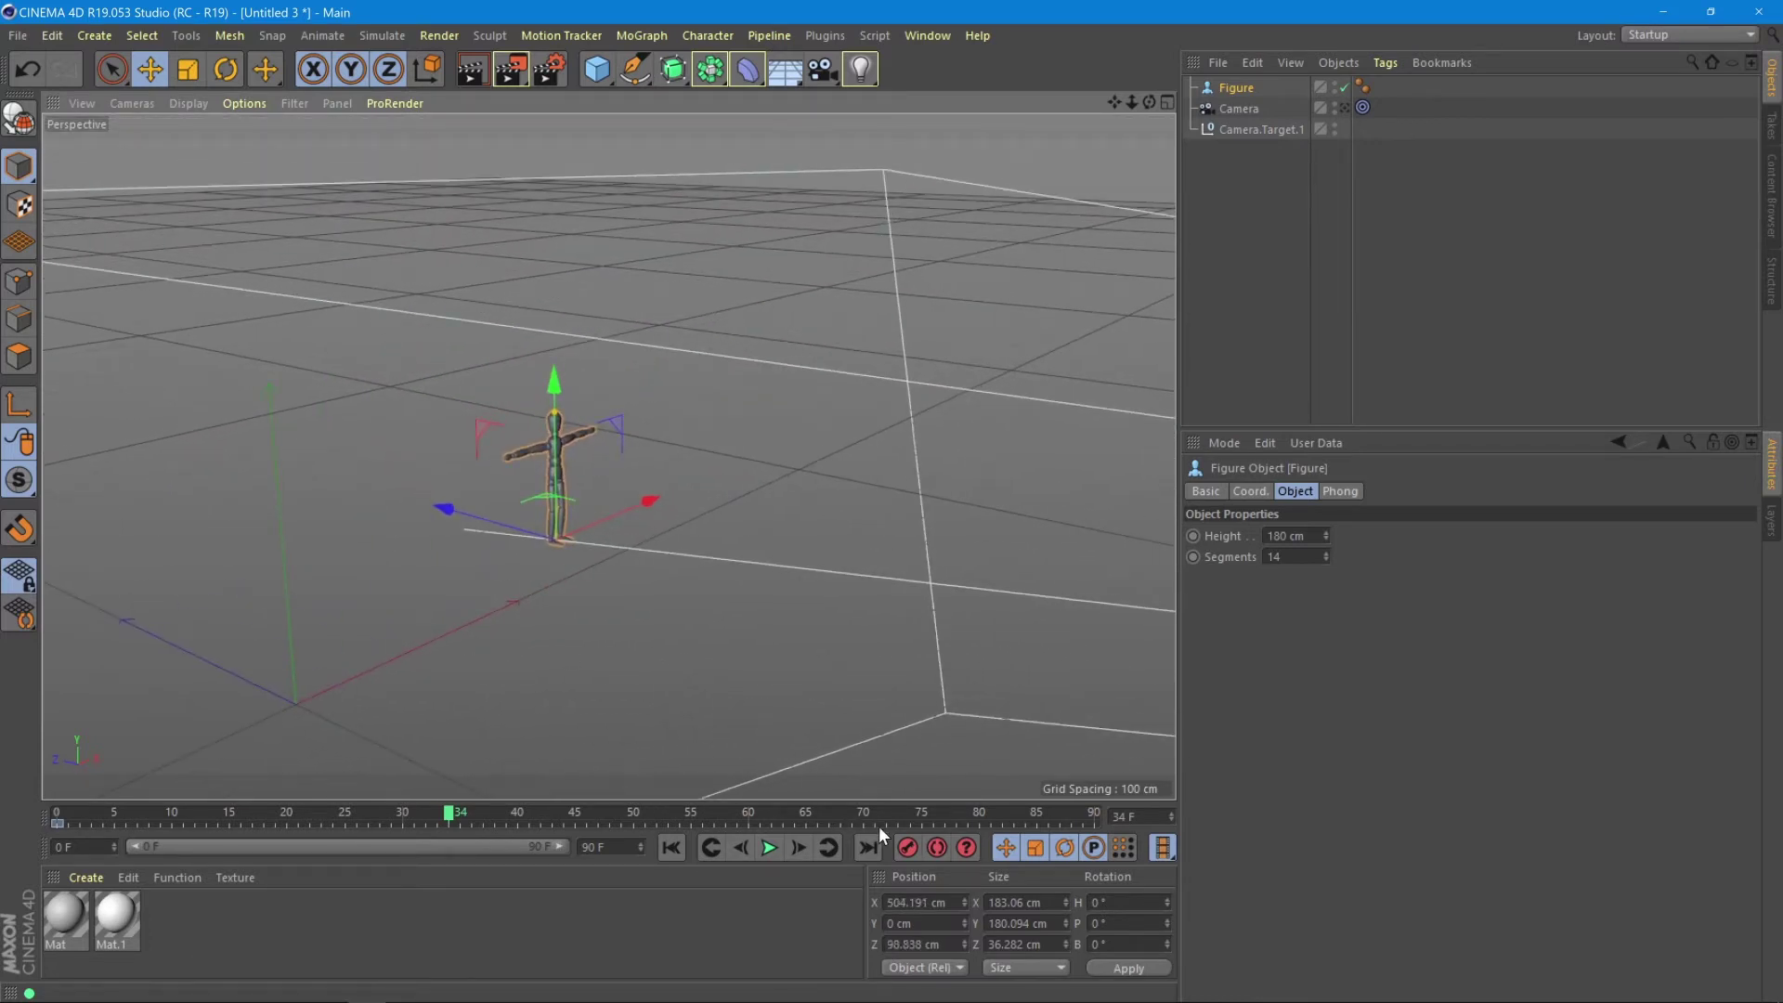
left_click(909, 847)
At frame 90, move the figure to about X 849 cm, Z -771 cm and record a keyframe
middle_click_drag(738, 624, 580, 600, "alt")
left_click_drag(450, 814, 1098, 804)
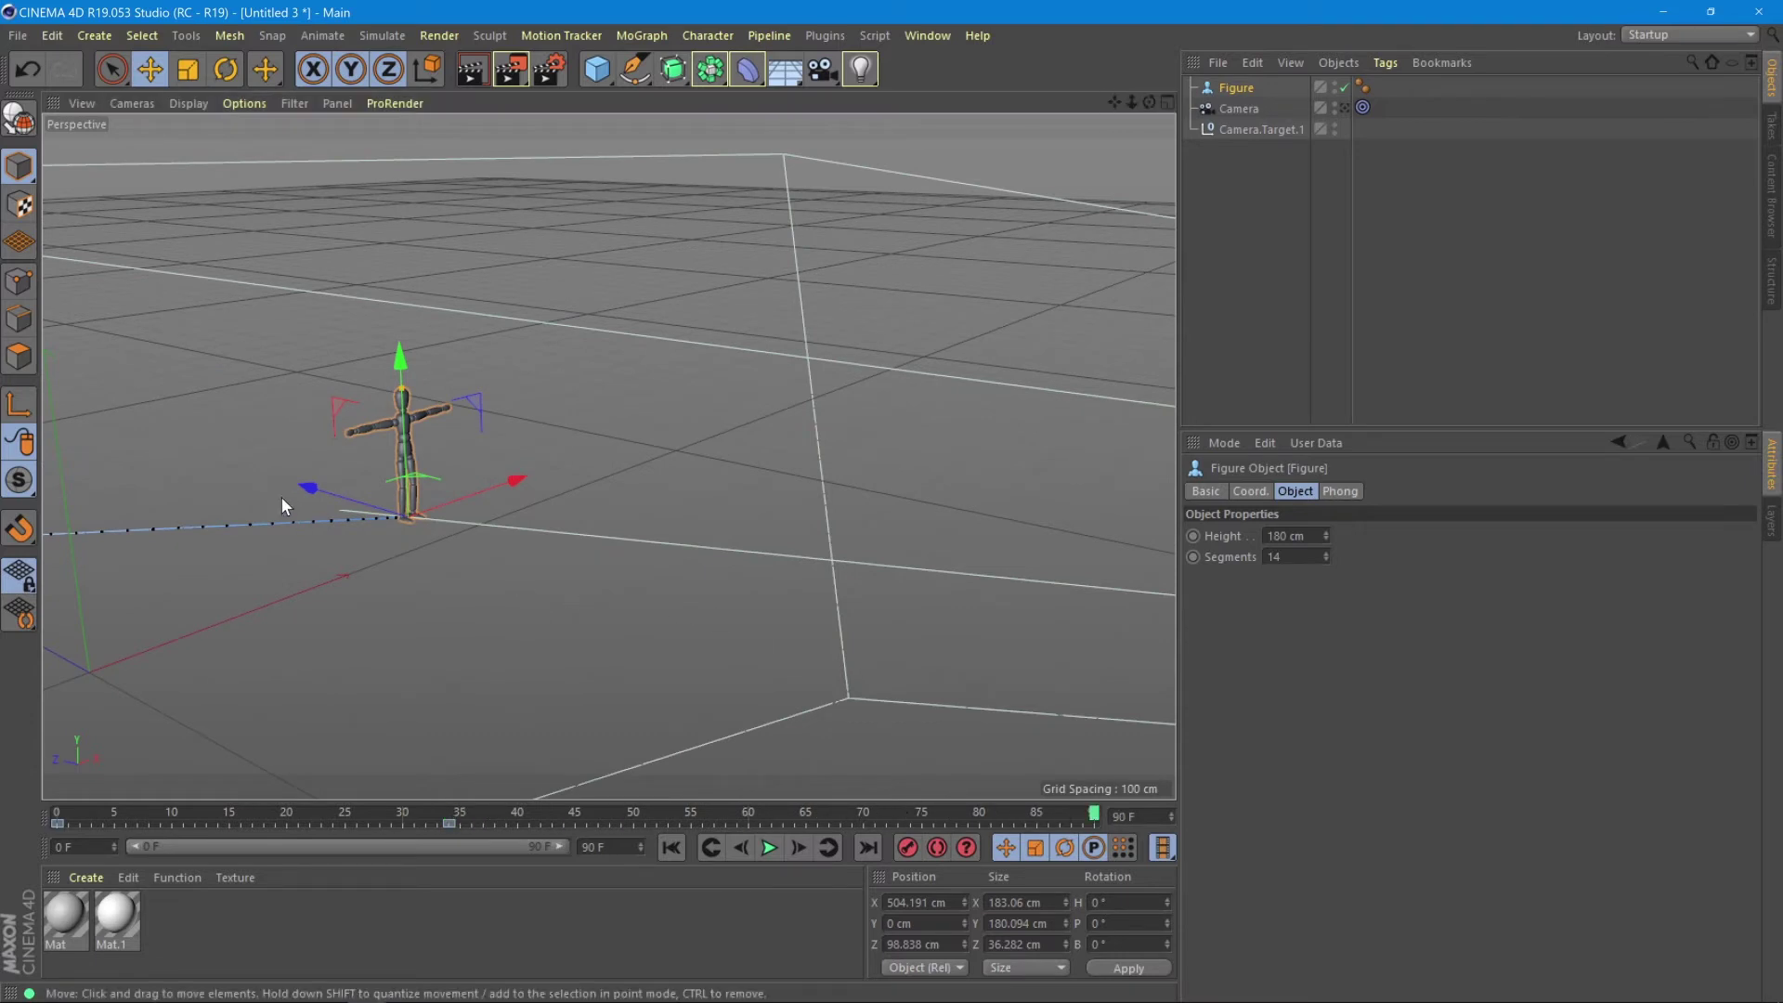
left_click_drag(316, 488, 494, 549)
left_click_drag(648, 514, 589, 537)
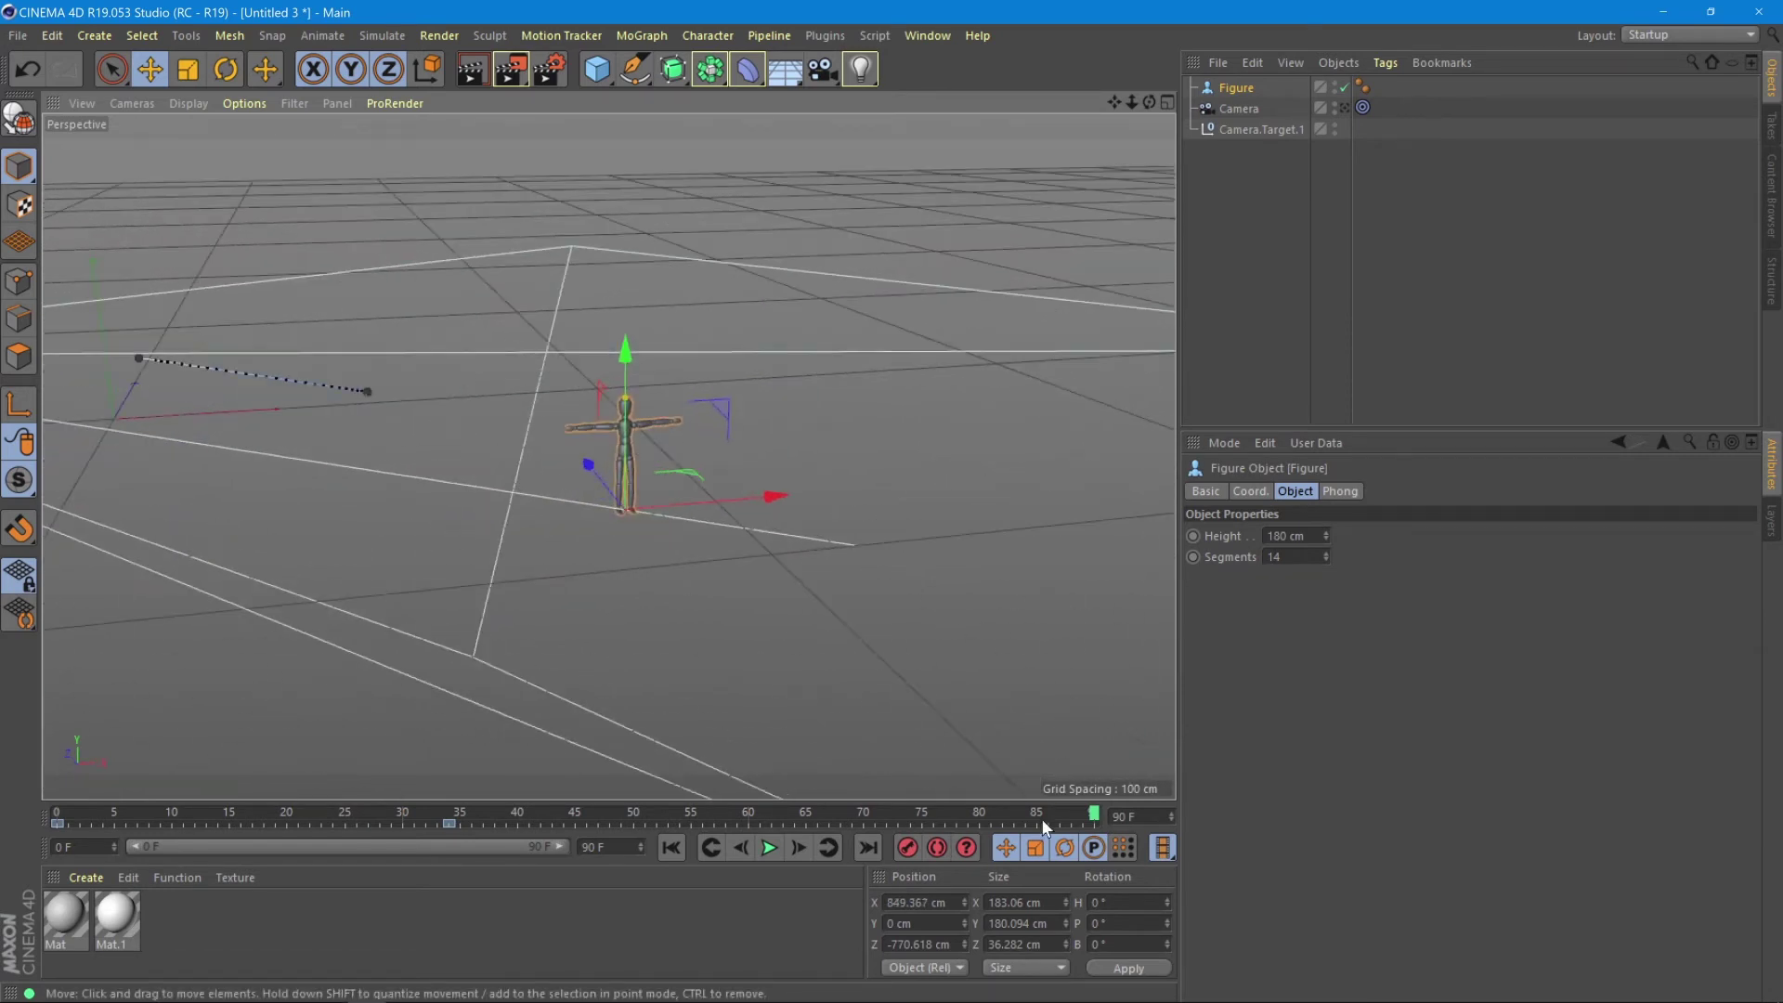
left_click(910, 848)
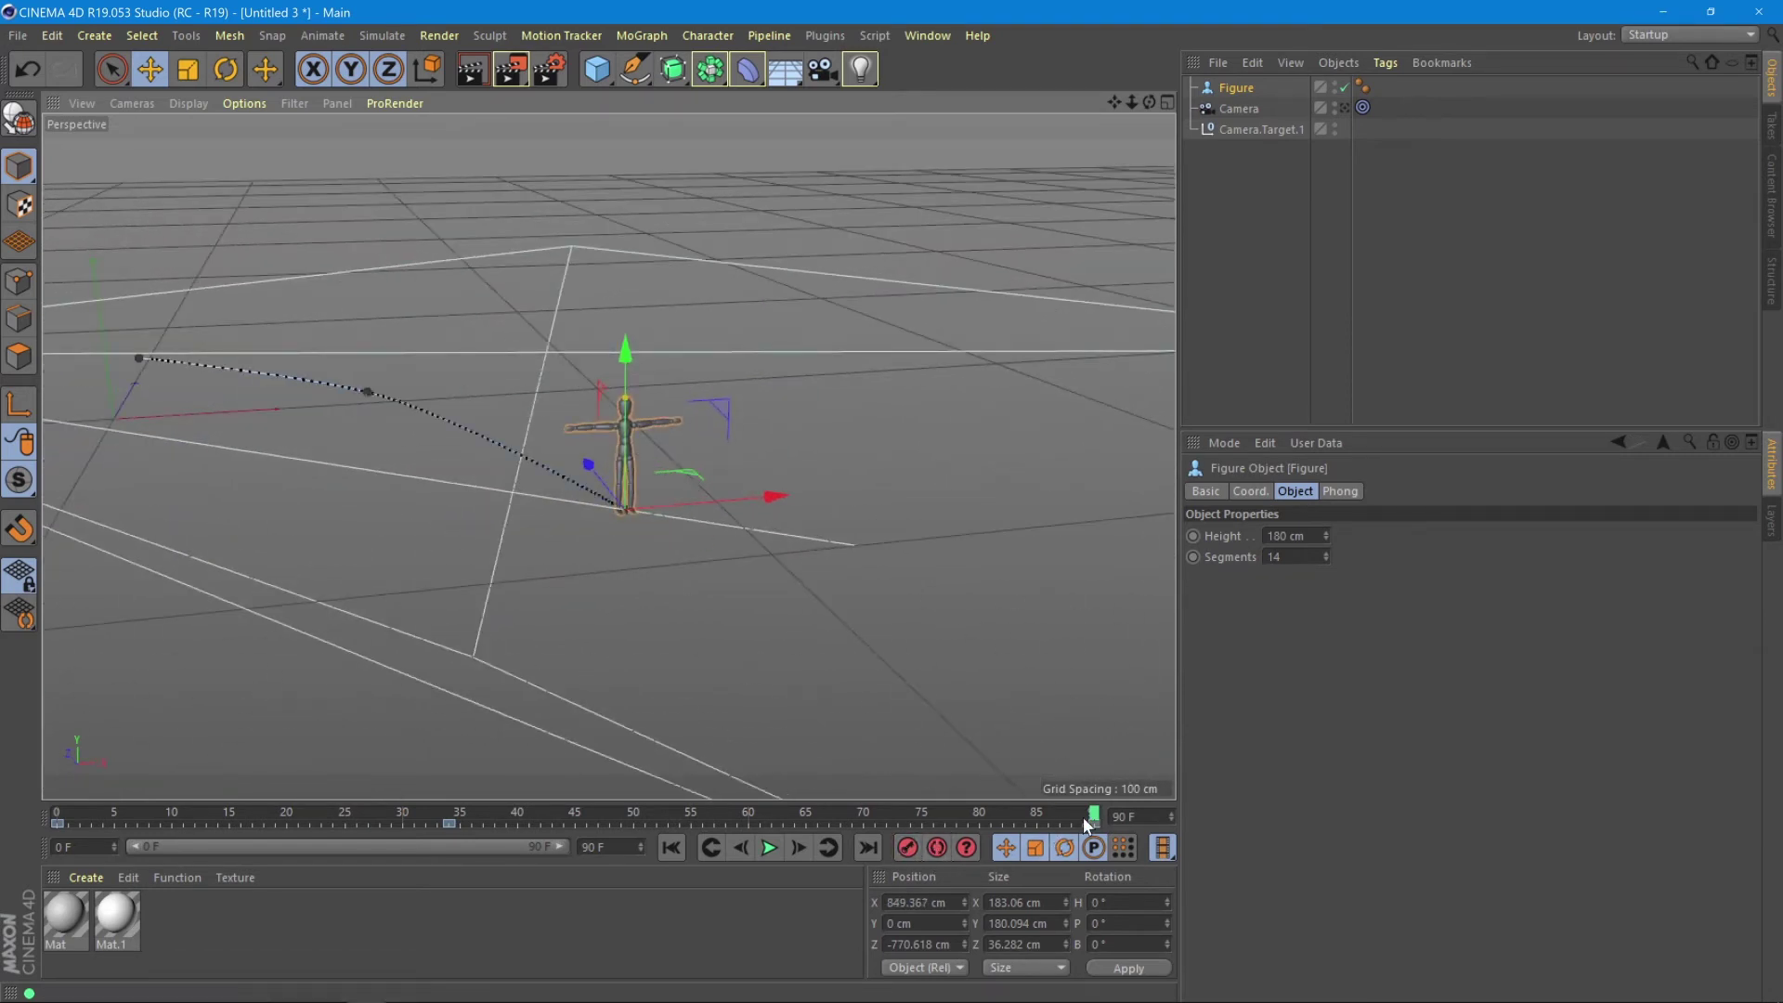
At frame 61, raise the figure to about Y 188 cm and record a keyframe
left_click_drag(1085, 825, 760, 818)
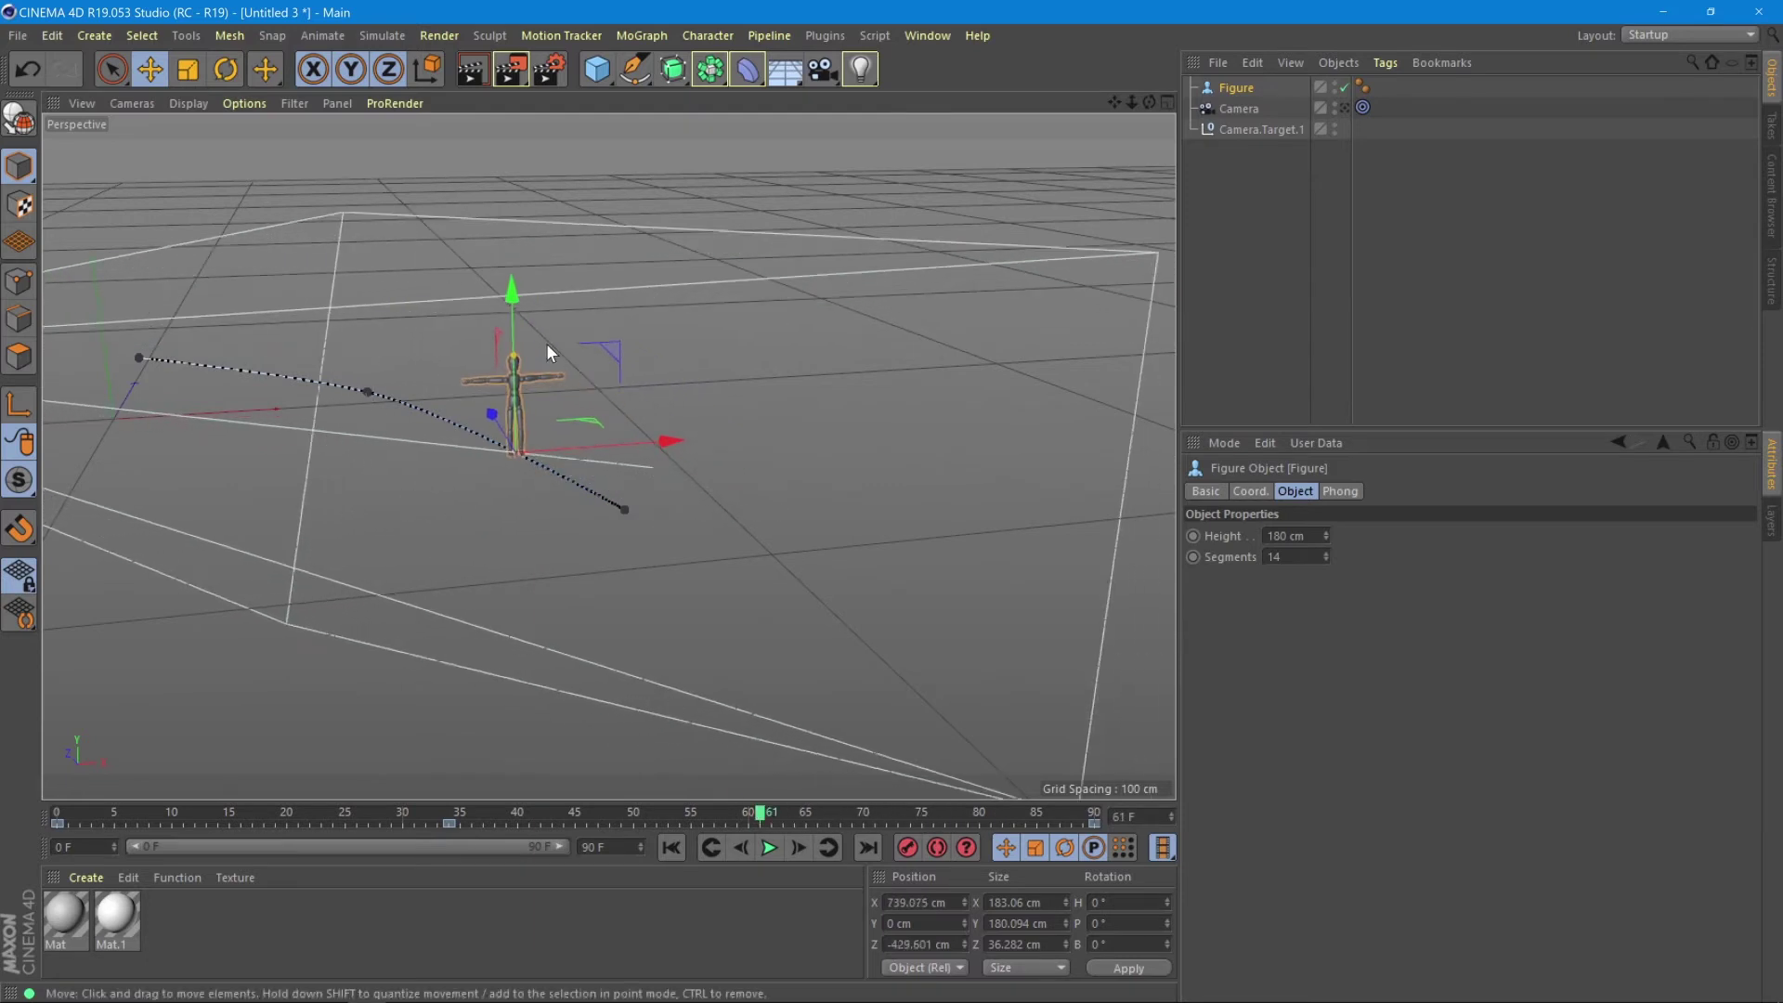
left_click_drag(512, 292, 503, 182)
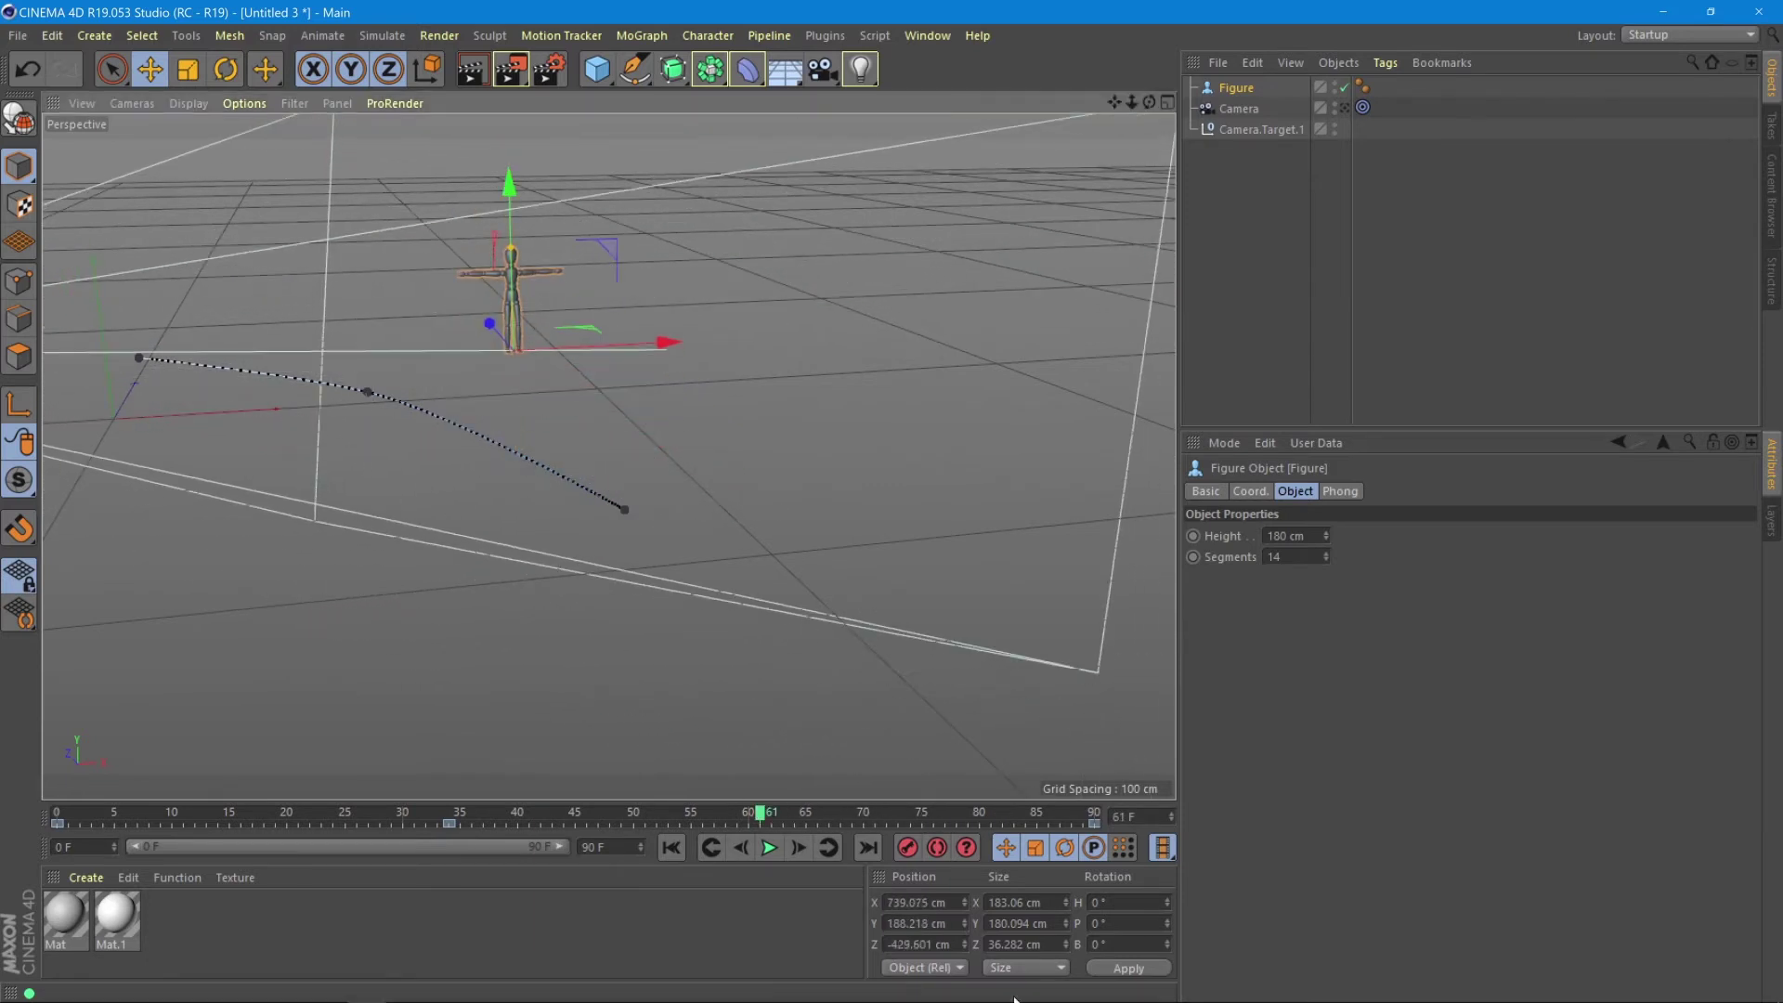
key("F9")
Review the figure's motion path by scrubbing back to frame 0, and play the animation through the target camera
left_click_drag(631, 494, 466, 535, "alt")
left_click_drag(777, 812, 957, 812)
left_click_drag(849, 823, 55, 826)
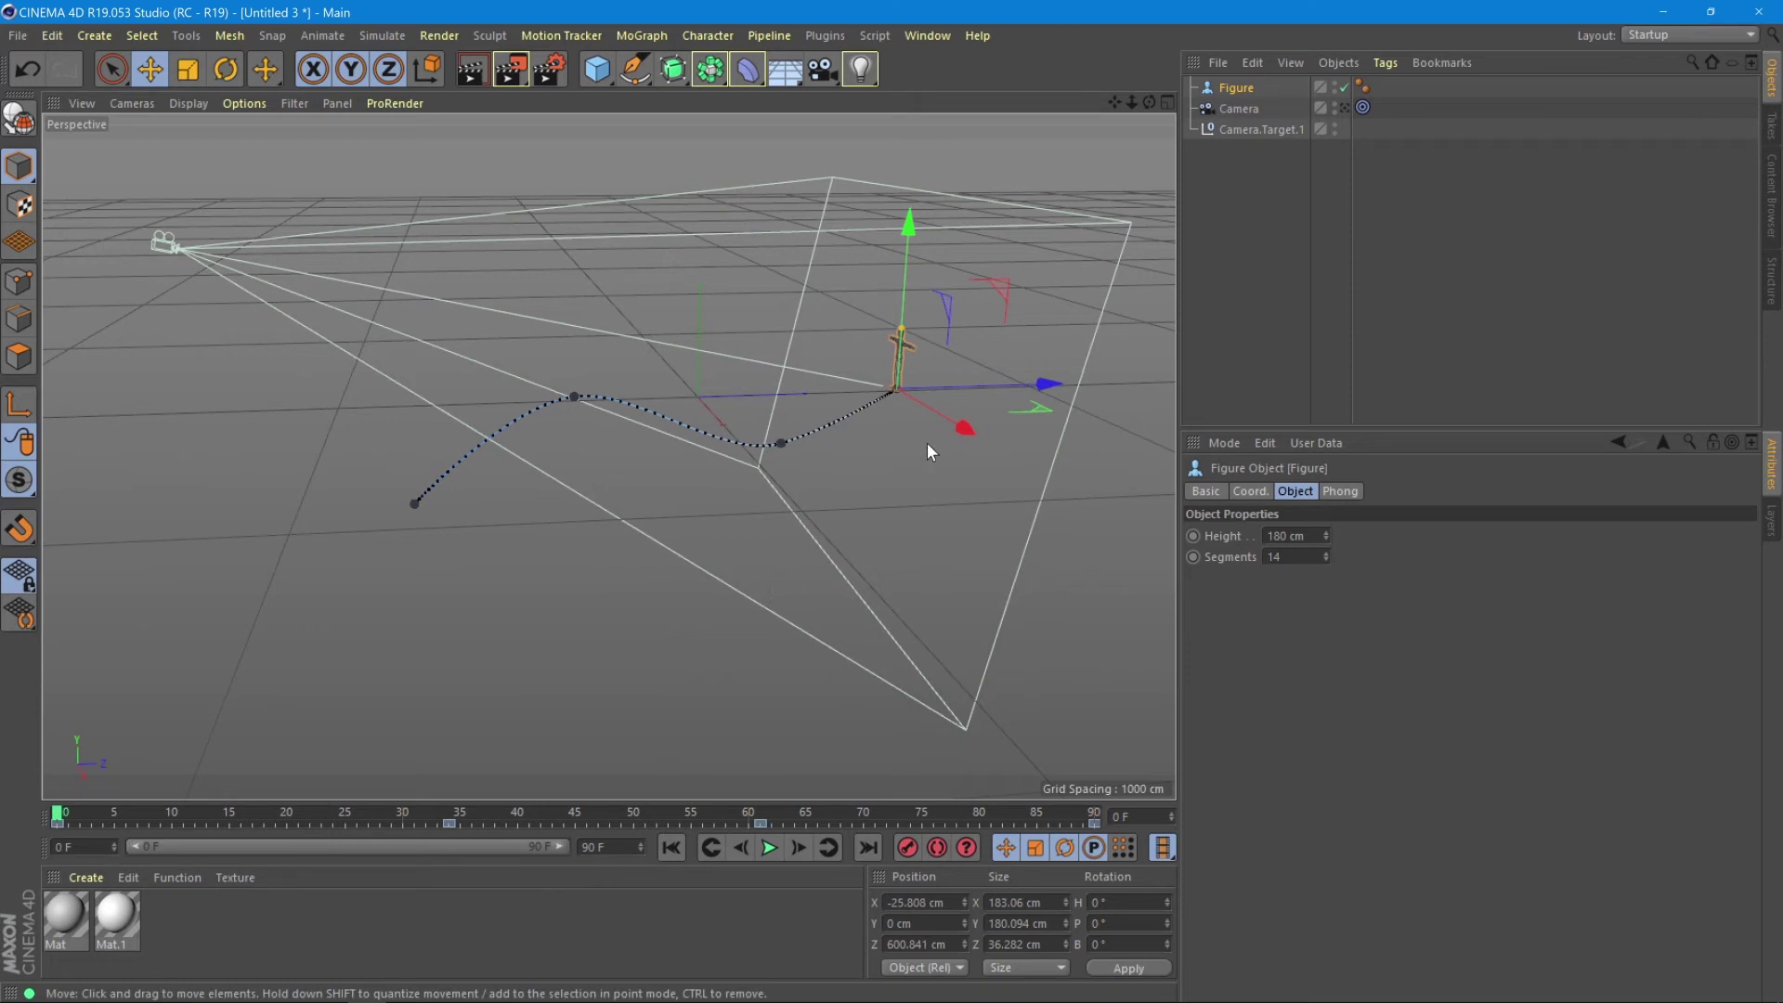
left_click(1237, 109)
left_click(1344, 108)
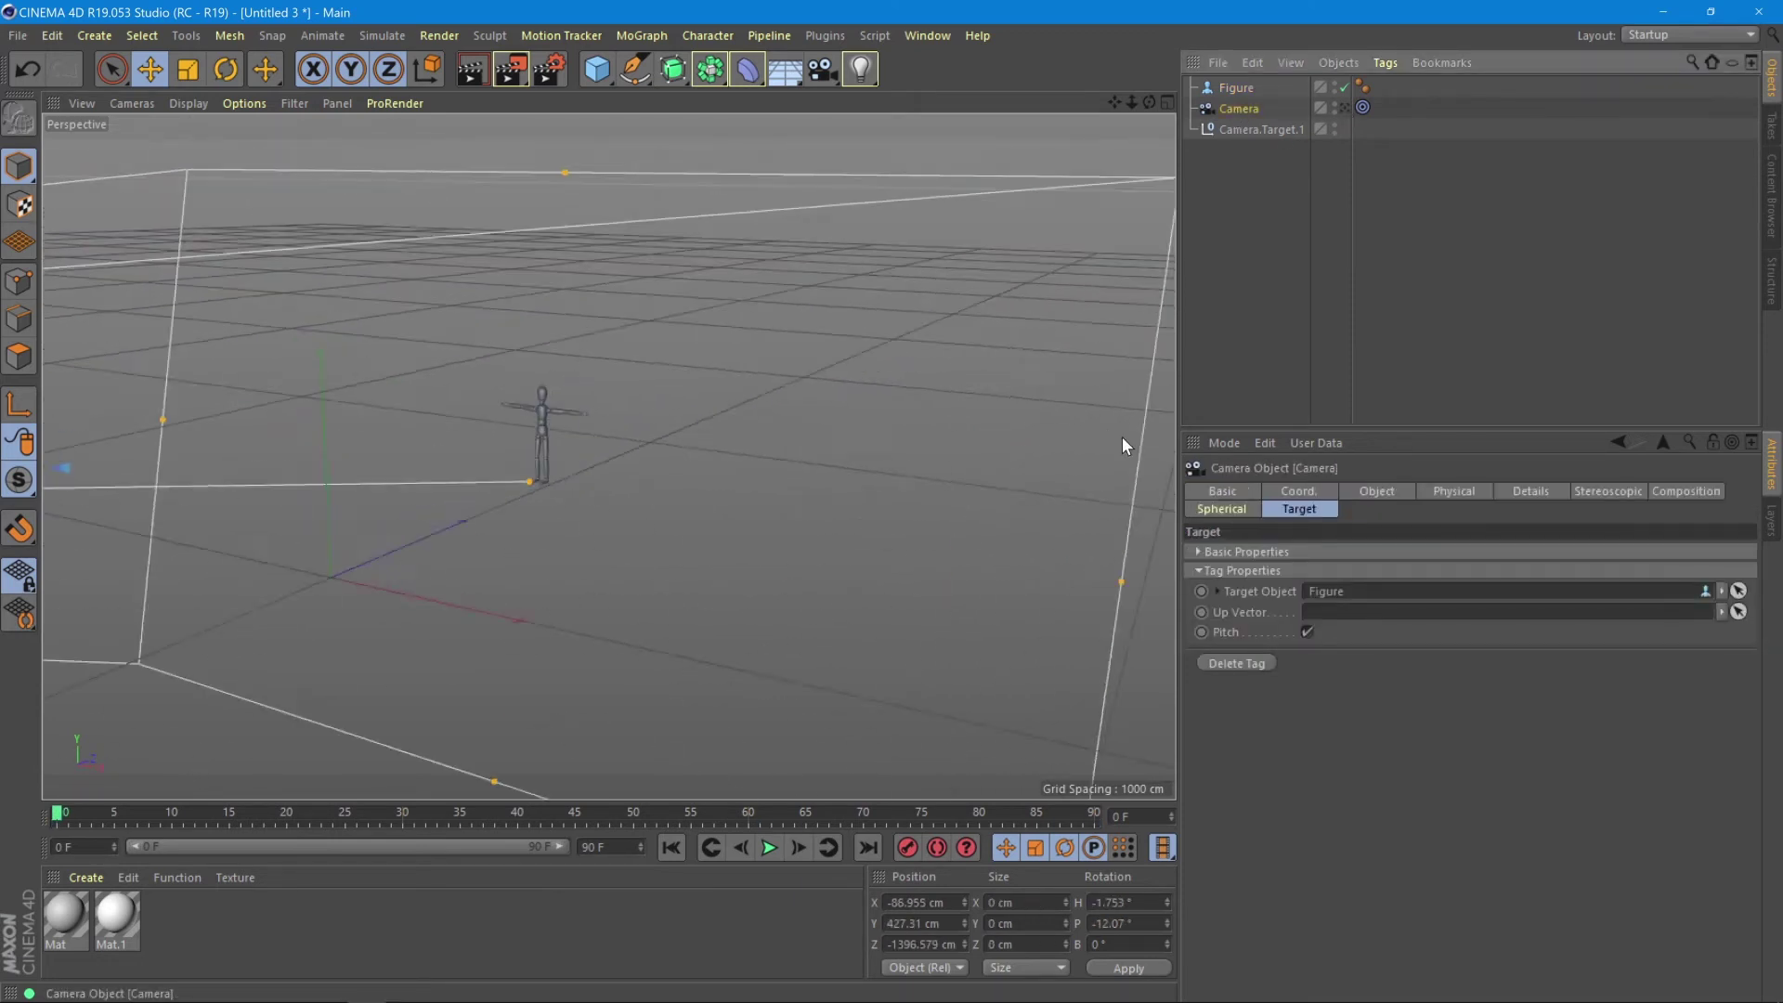
left_click(770, 848)
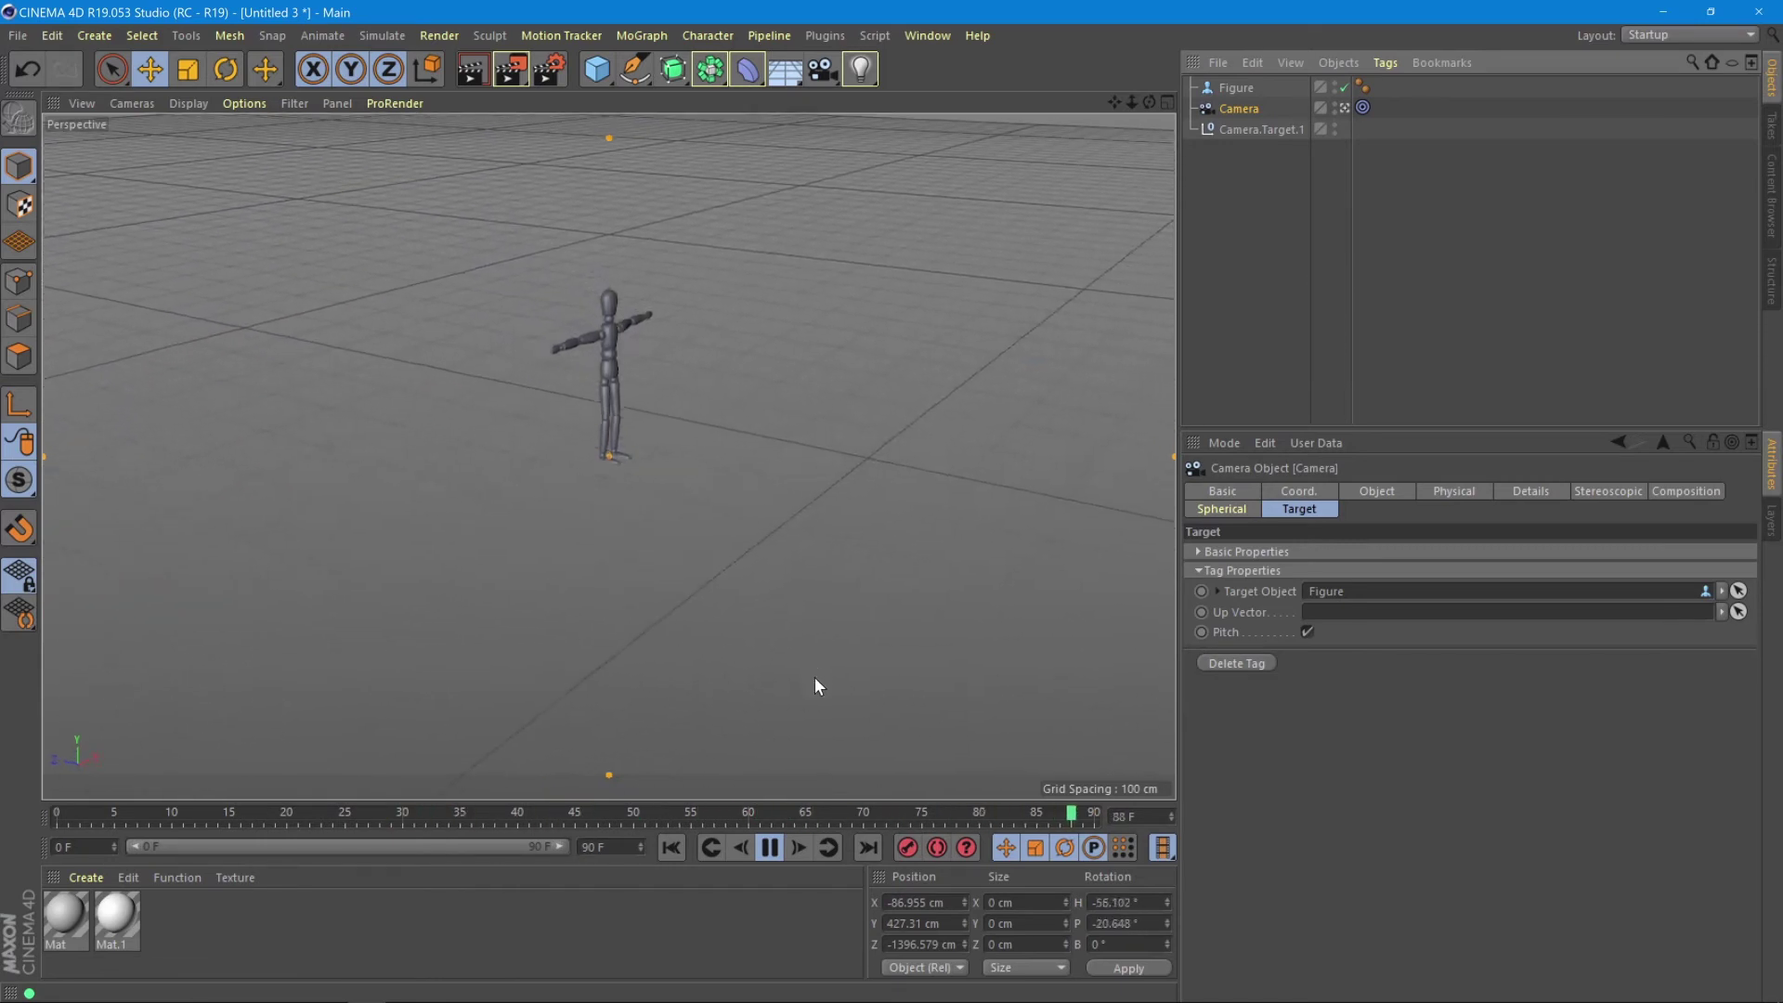
left_click(769, 849)
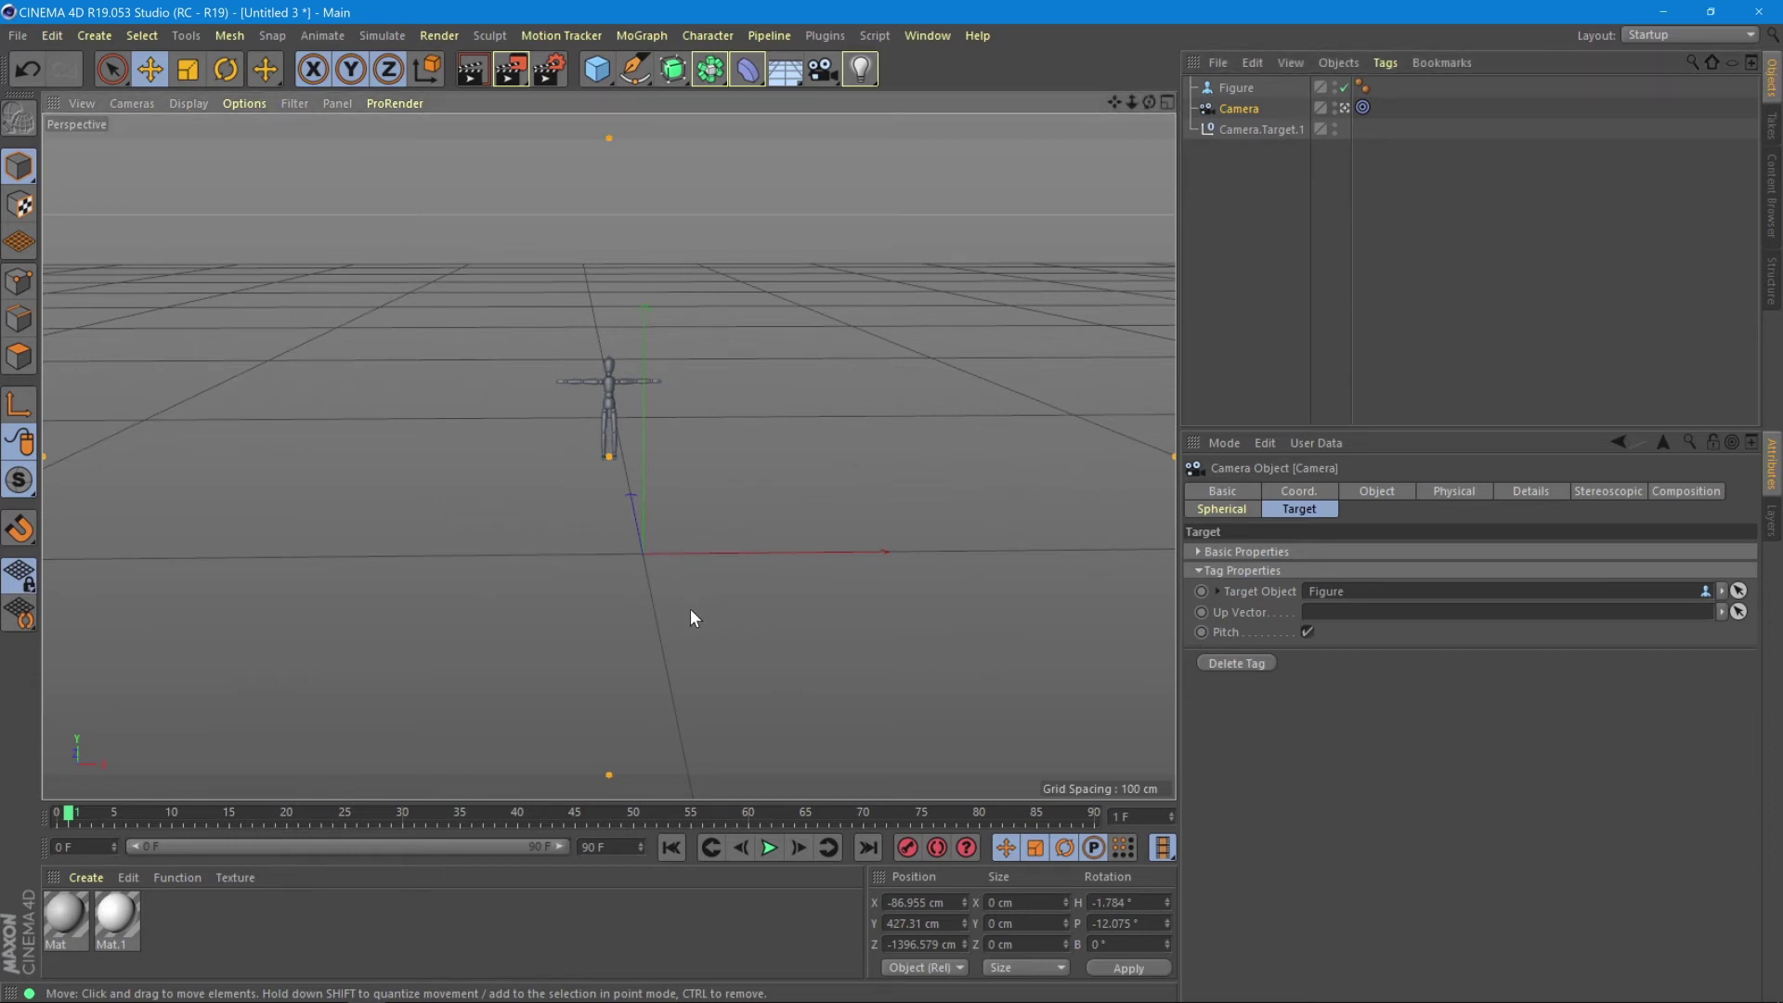
At frame 27, move the camera to about X 163, Y 289, Z -544 cm, record a keyframe, and return to frame 0
left_click_drag(72, 820, 370, 819)
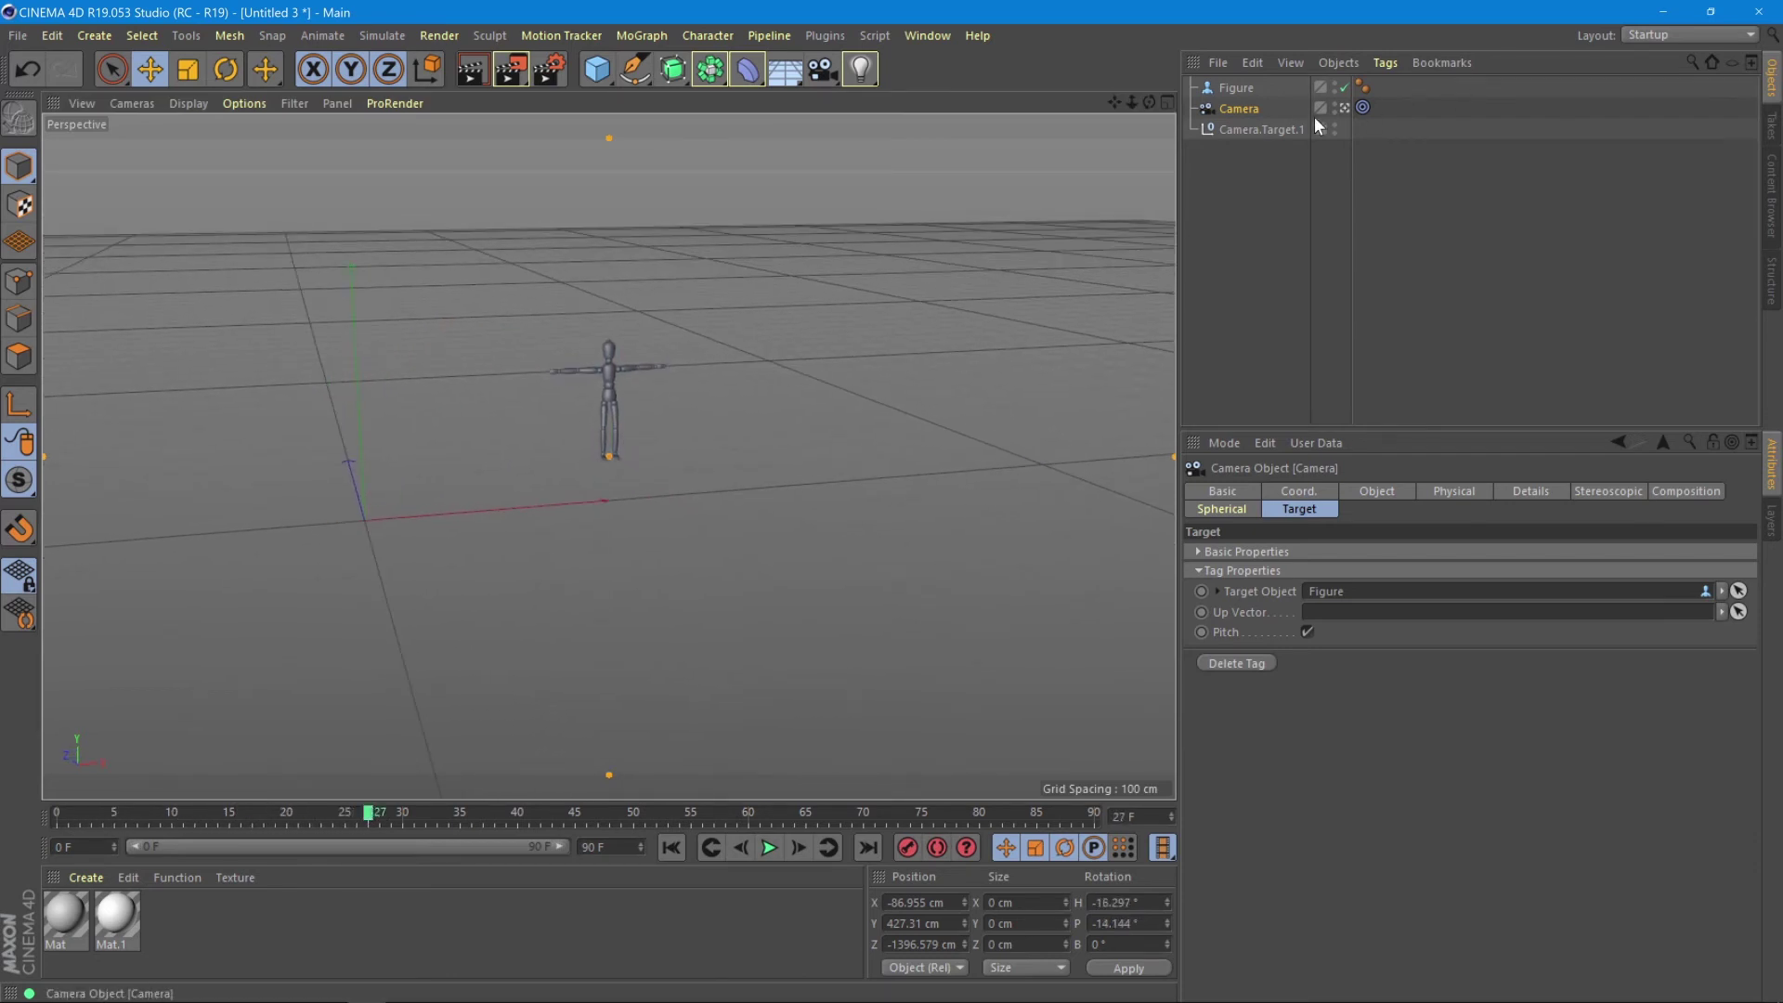
scroll(624, 358, "up", 6)
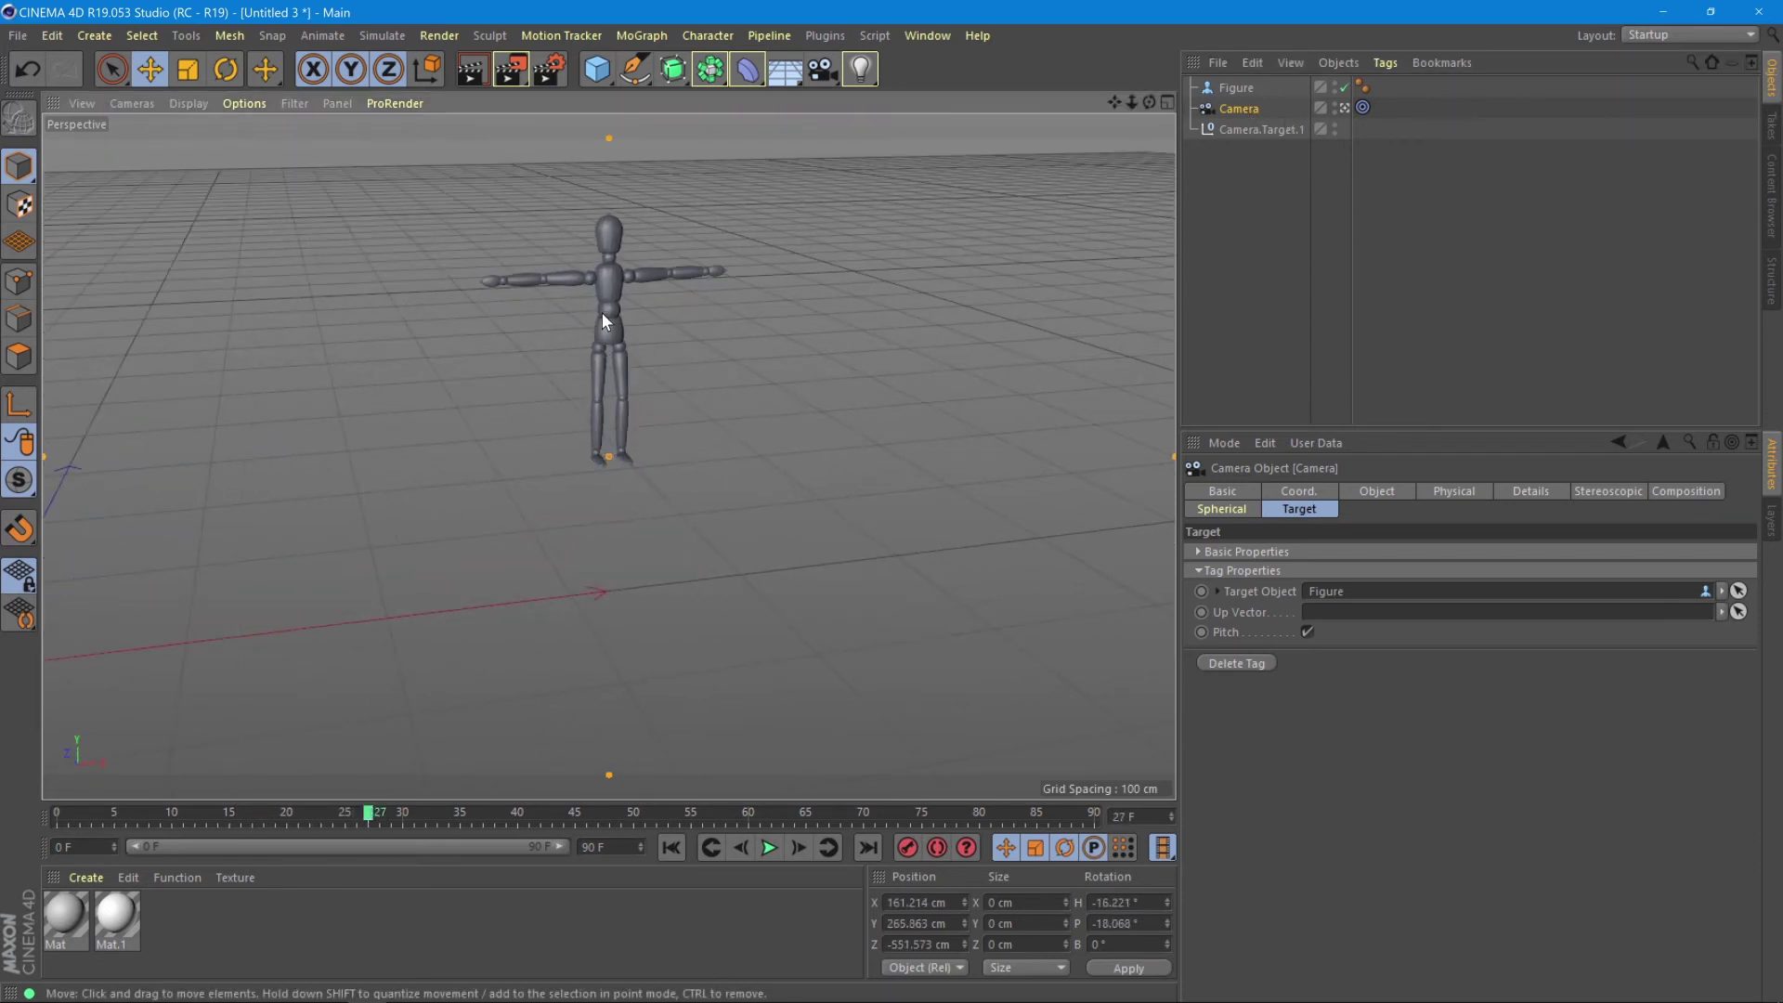
middle_click_drag(602, 312, 604, 351, "alt")
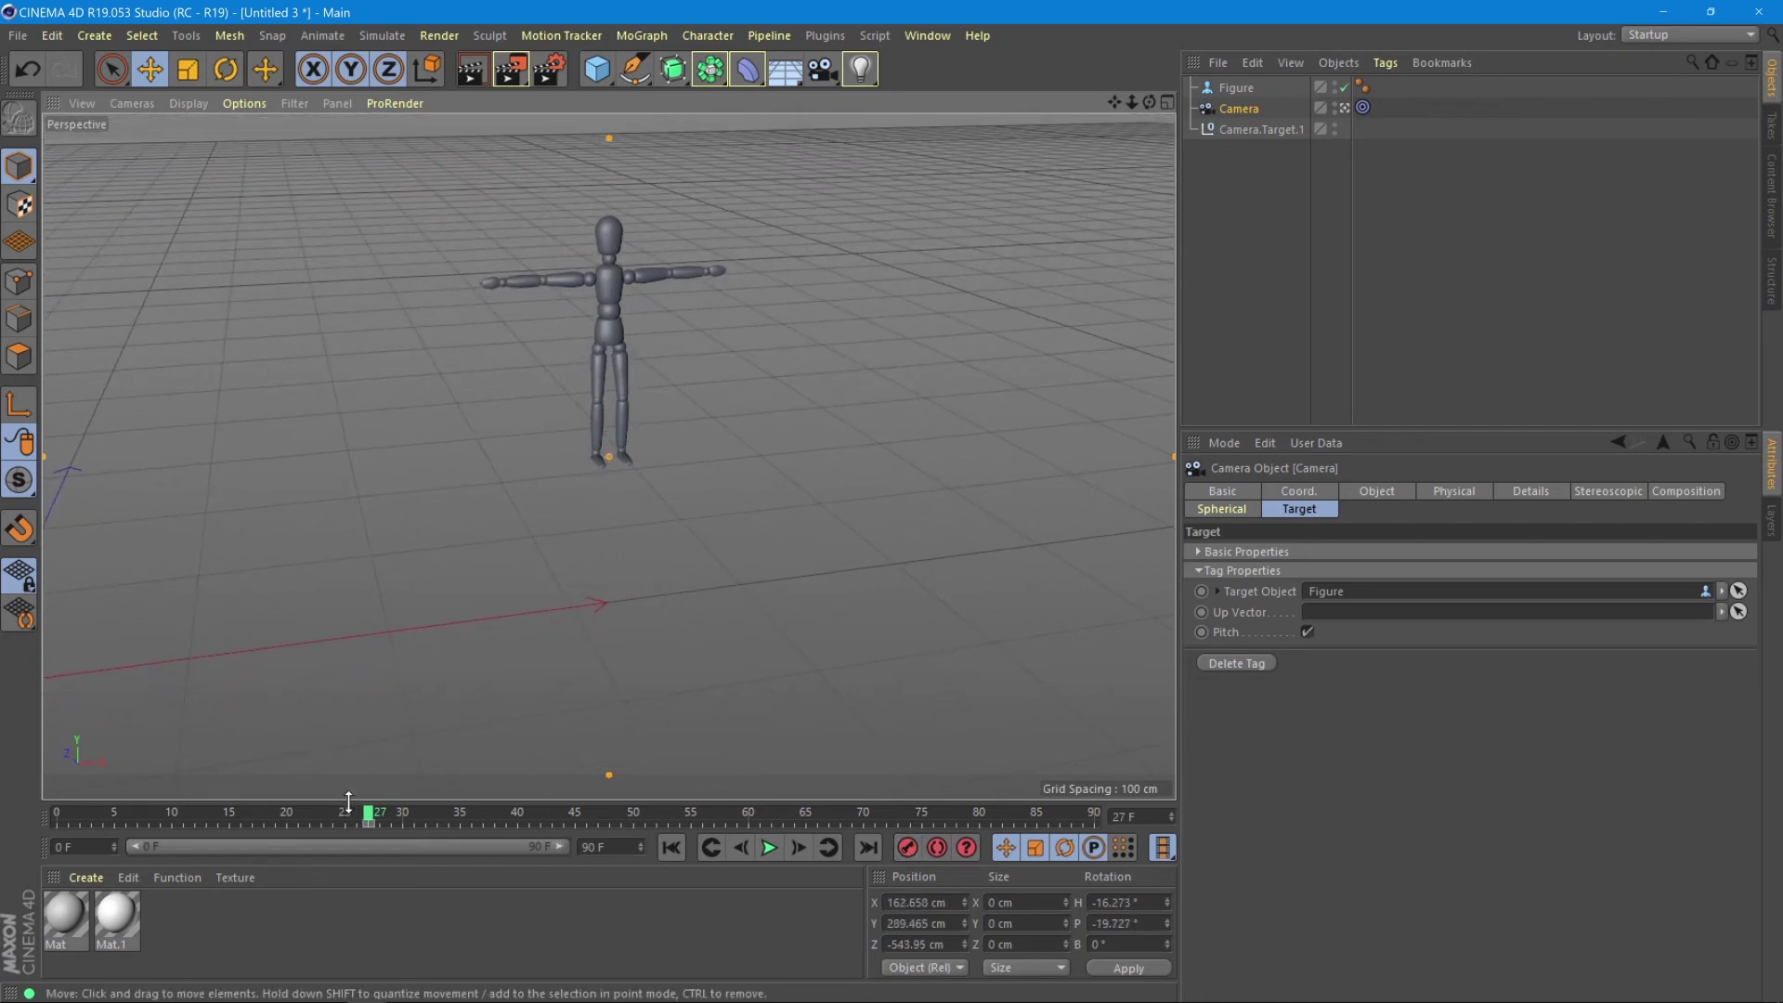
left_click_drag(368, 814, 43, 814)
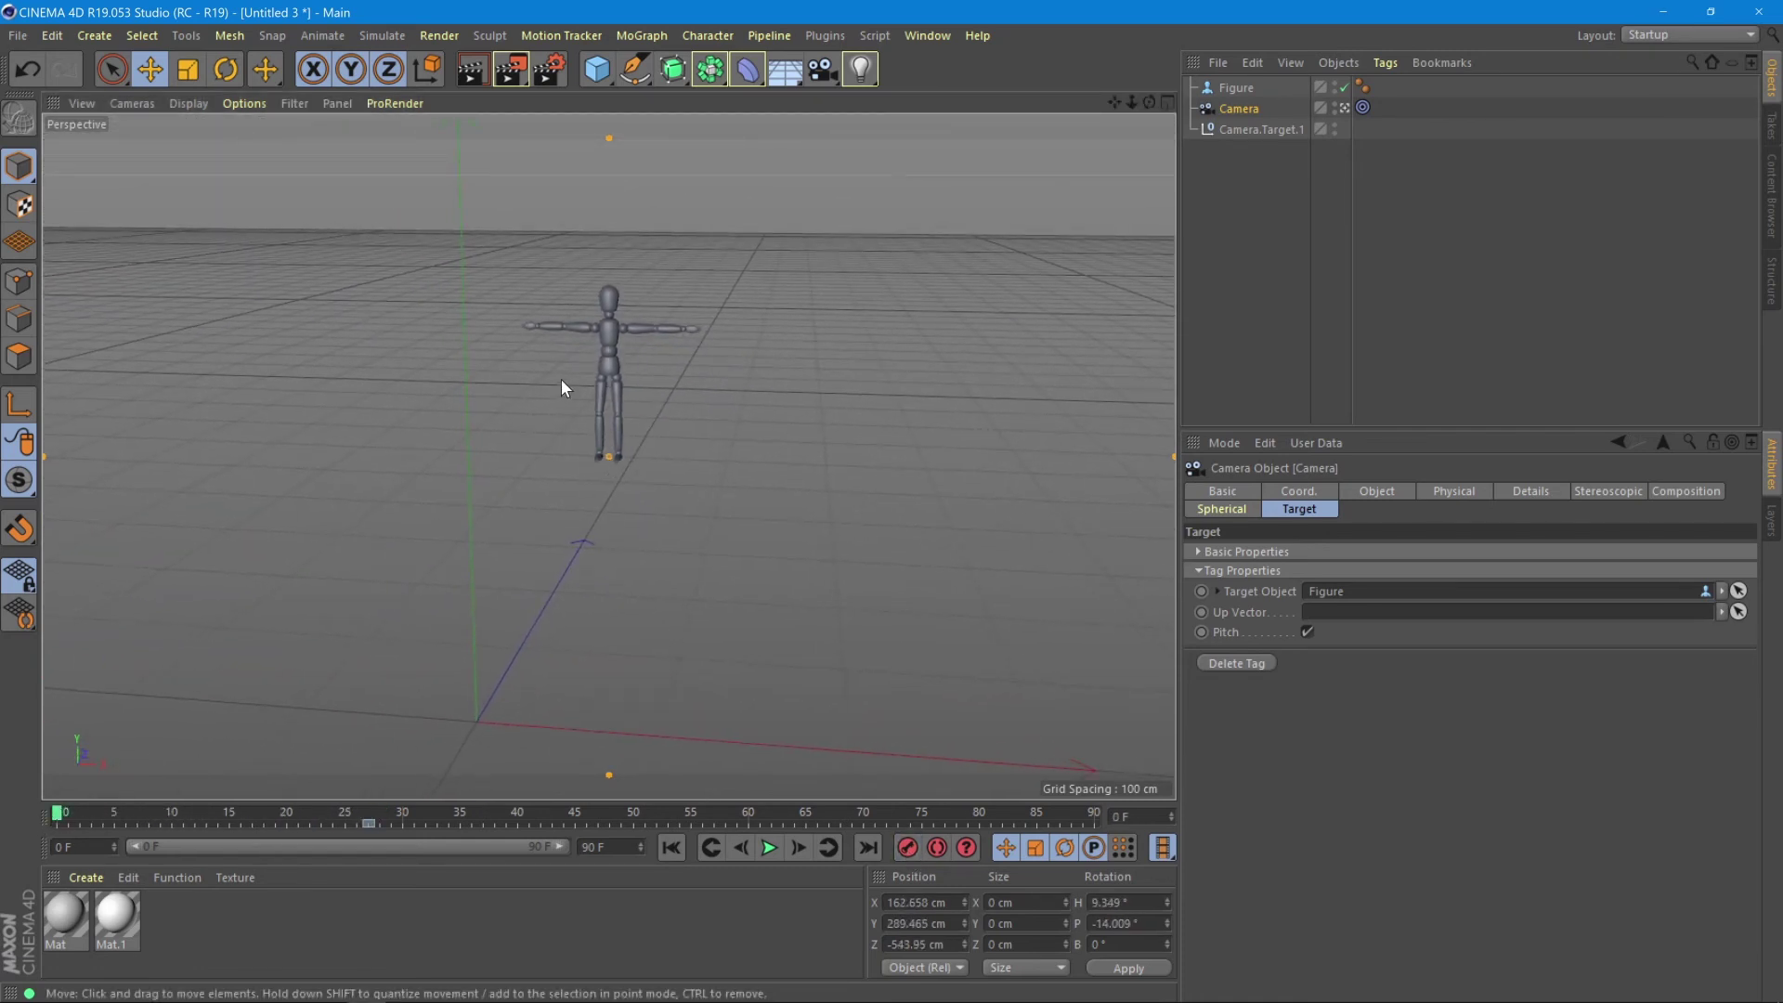
Record camera keyframes at about X -806, Y 684, Z -57 cm on frame 0 and X 1579, Y 294, Z -1592 cm on frame 90
left_click_drag(602, 362, 835, 449, "alt")
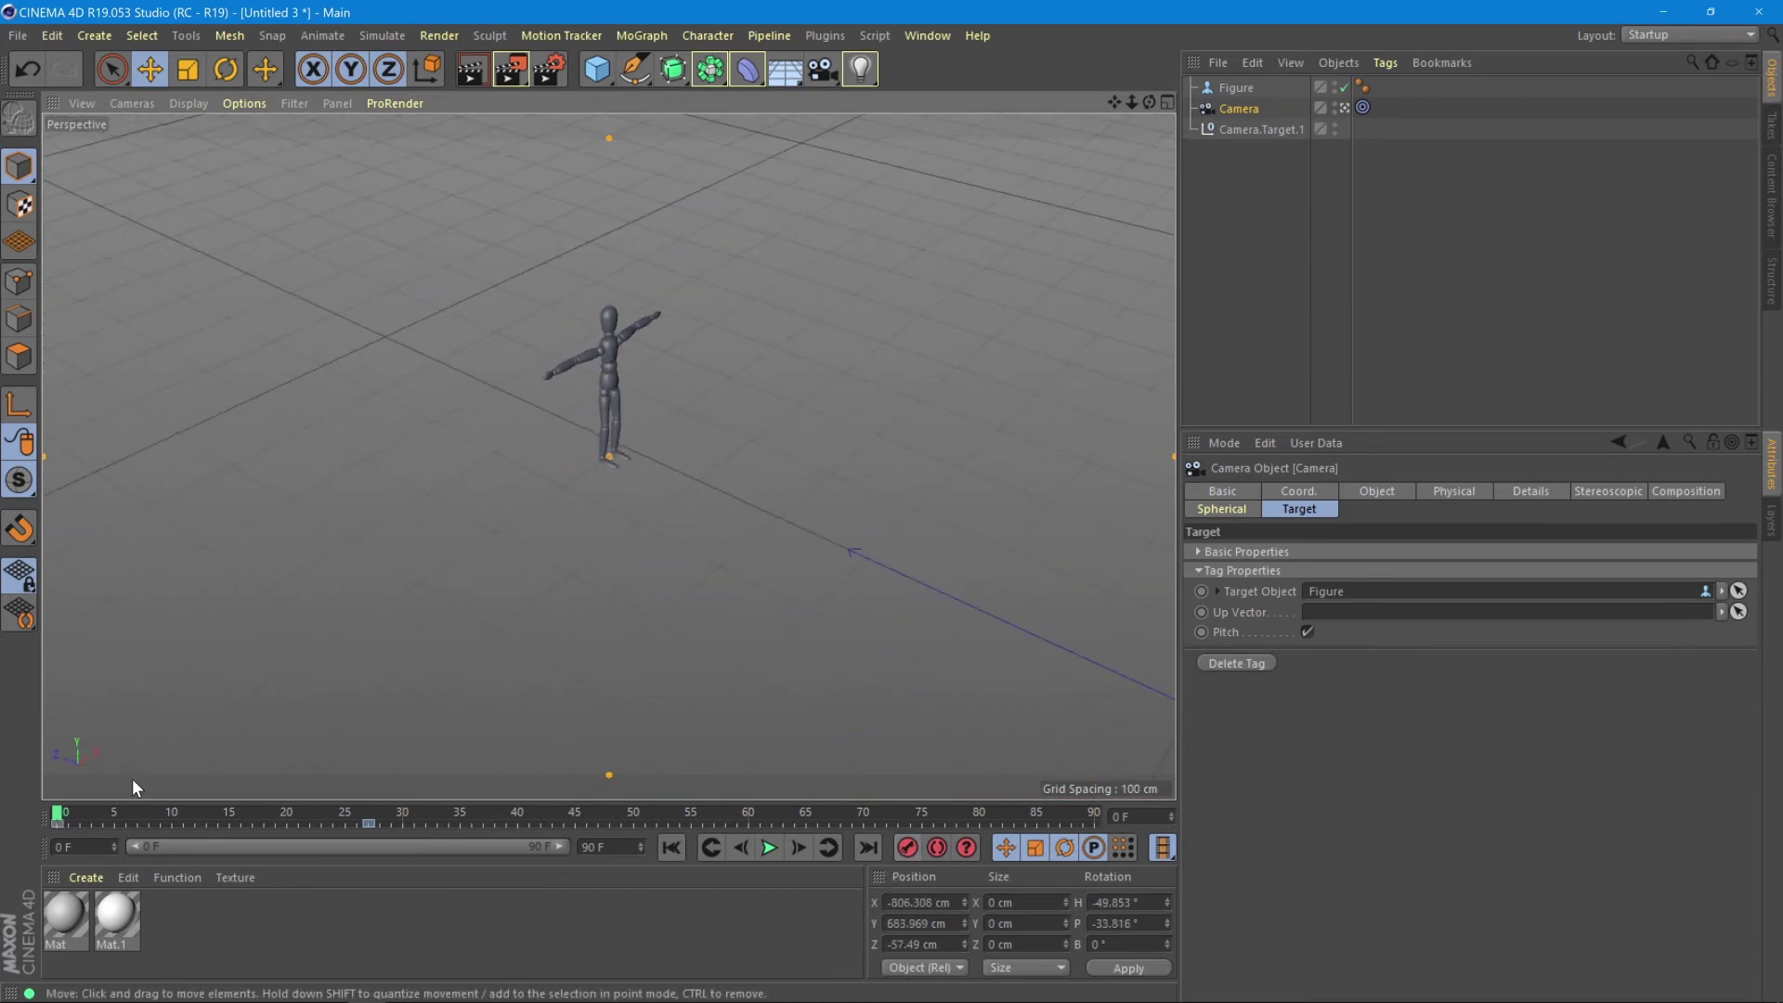
left_click_drag(57, 817, 1096, 838)
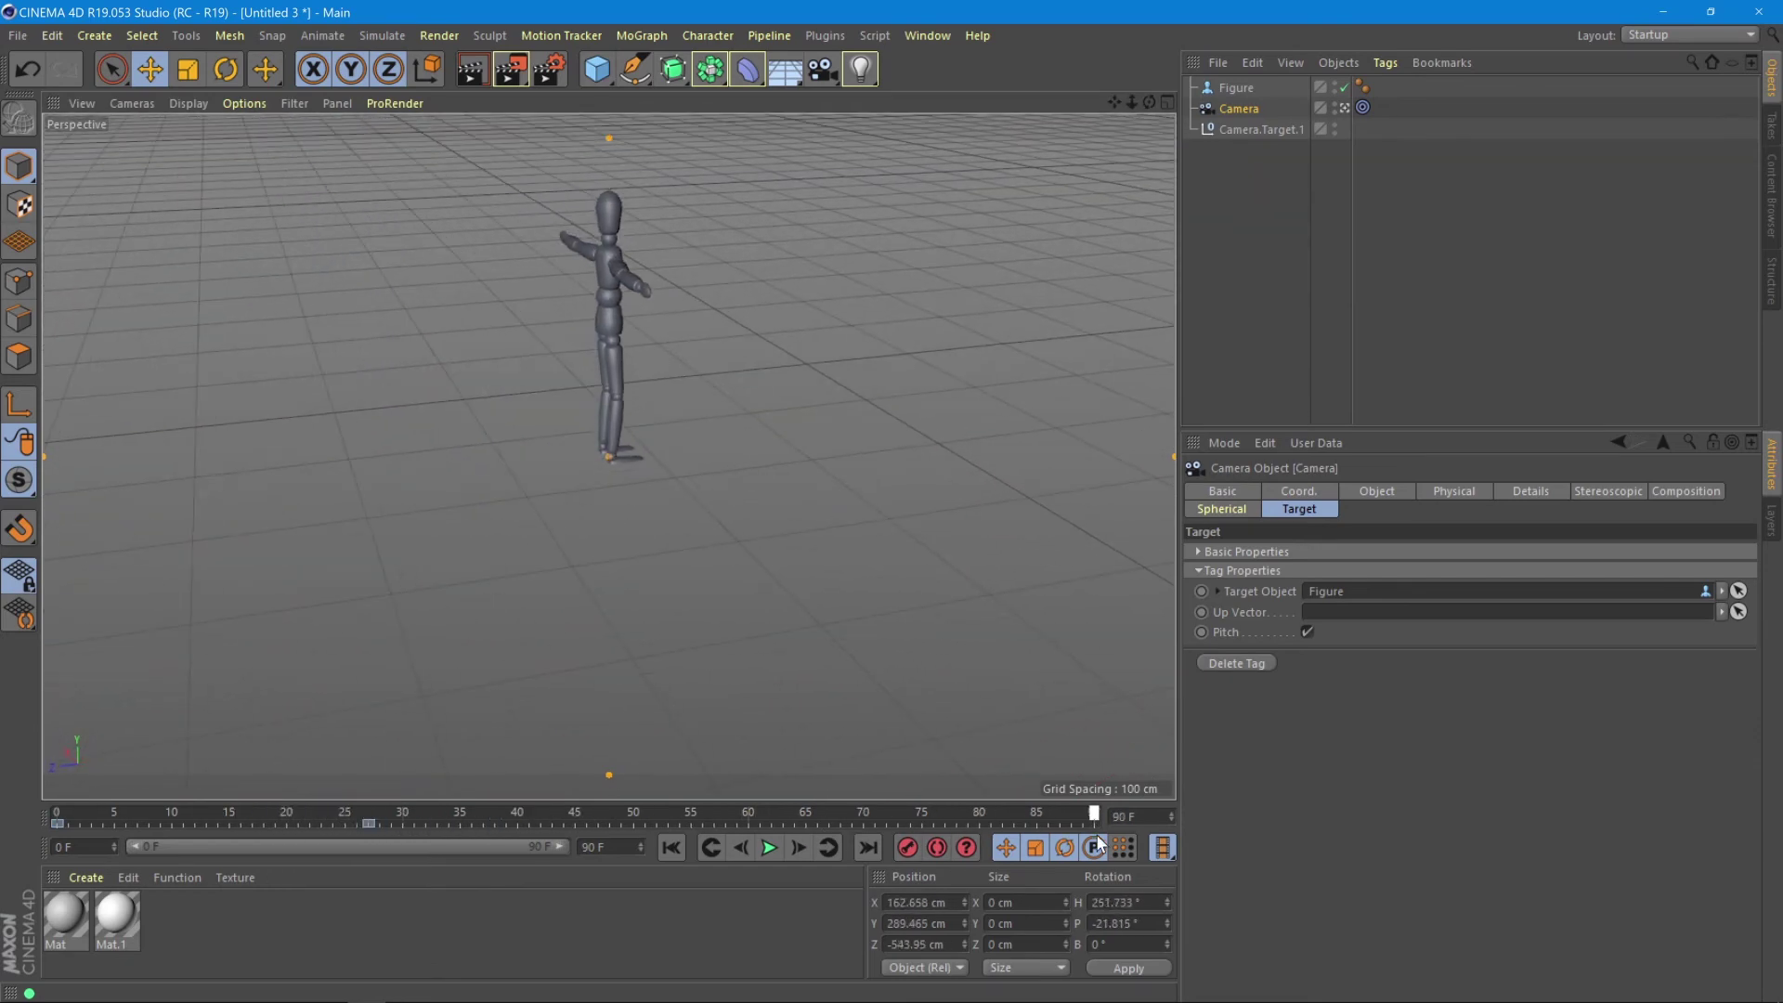
right_click_drag(711, 385, 674, 385, "alt")
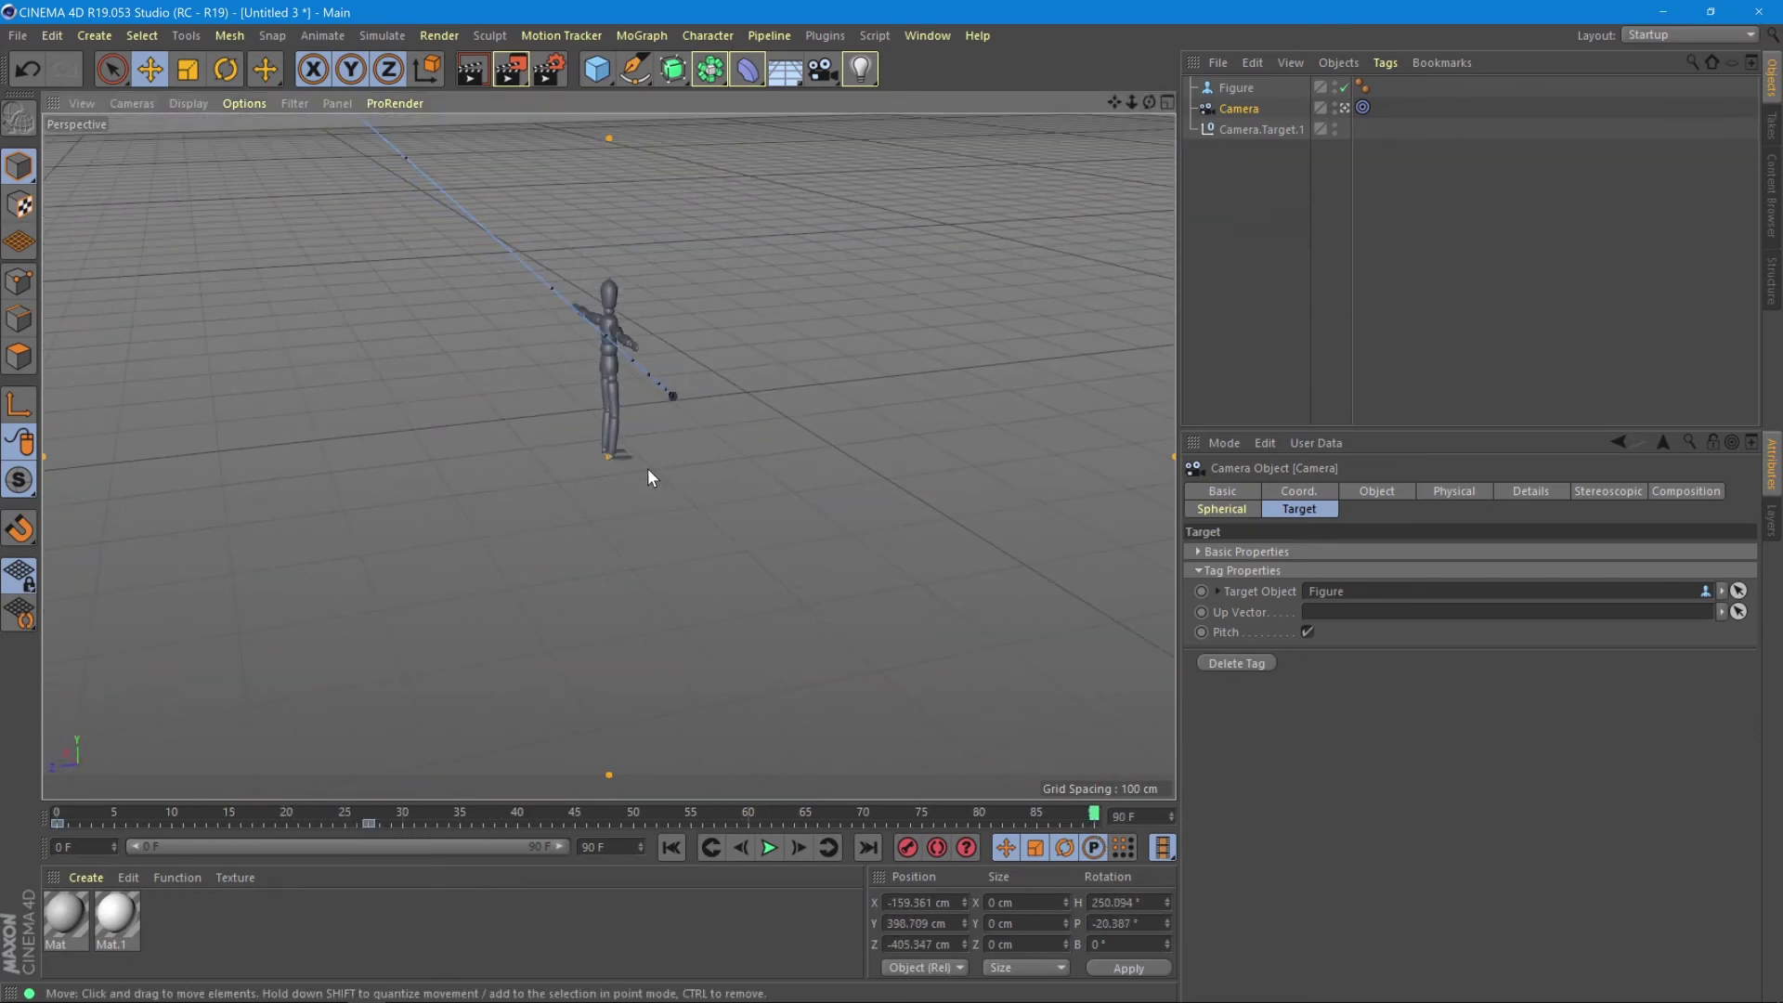
left_click_drag(649, 470, 373, 452, "alt")
left_click(899, 847)
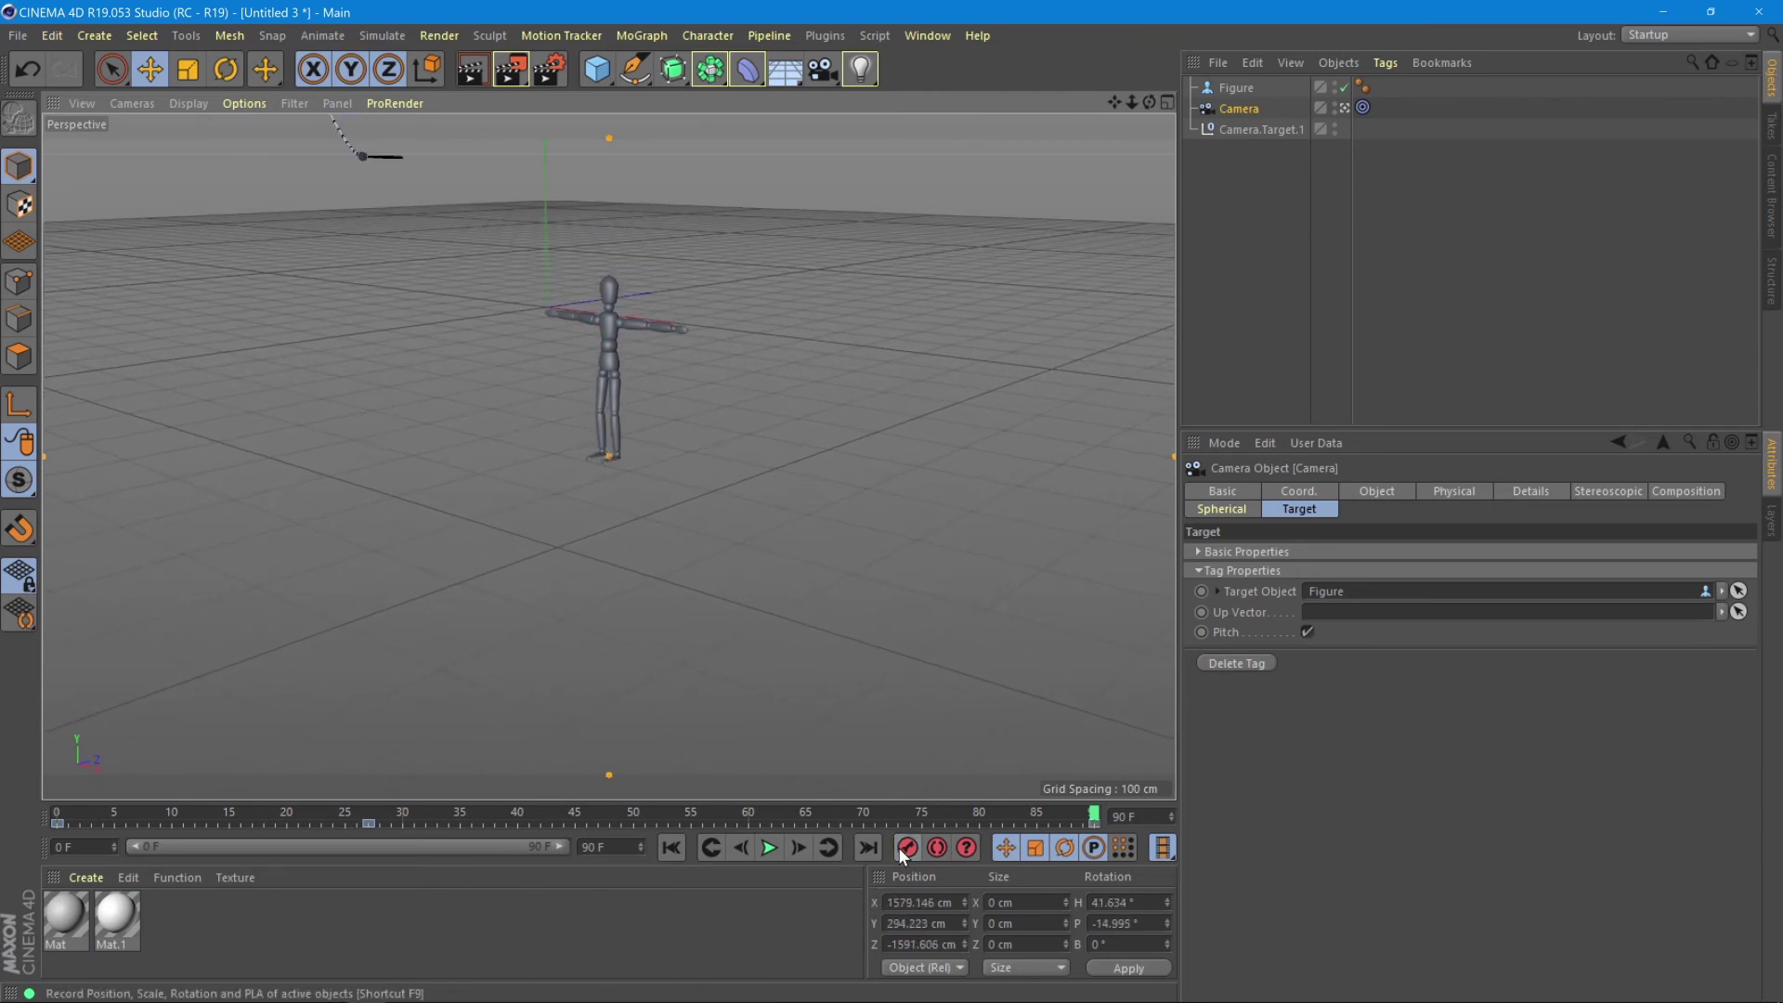
Play the animation from frame 0 through the target camera, and replay it from outside the camera to examine its motion path
left_click(672, 845)
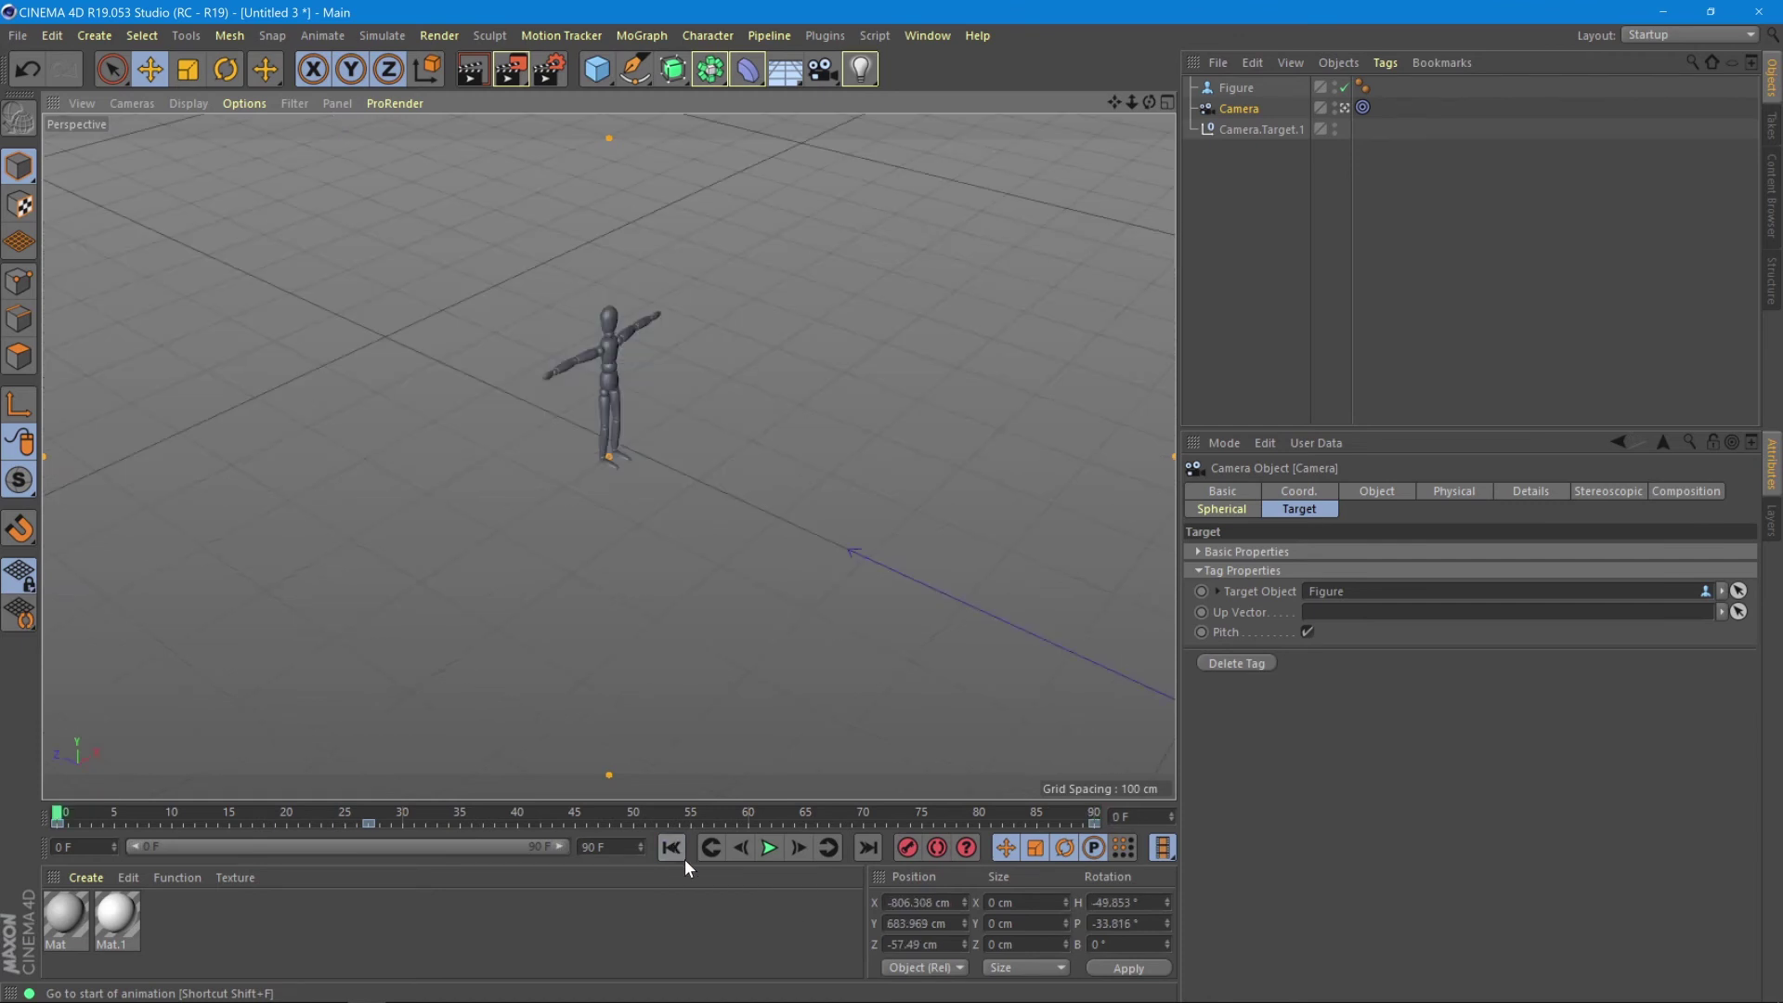
left_click(770, 847)
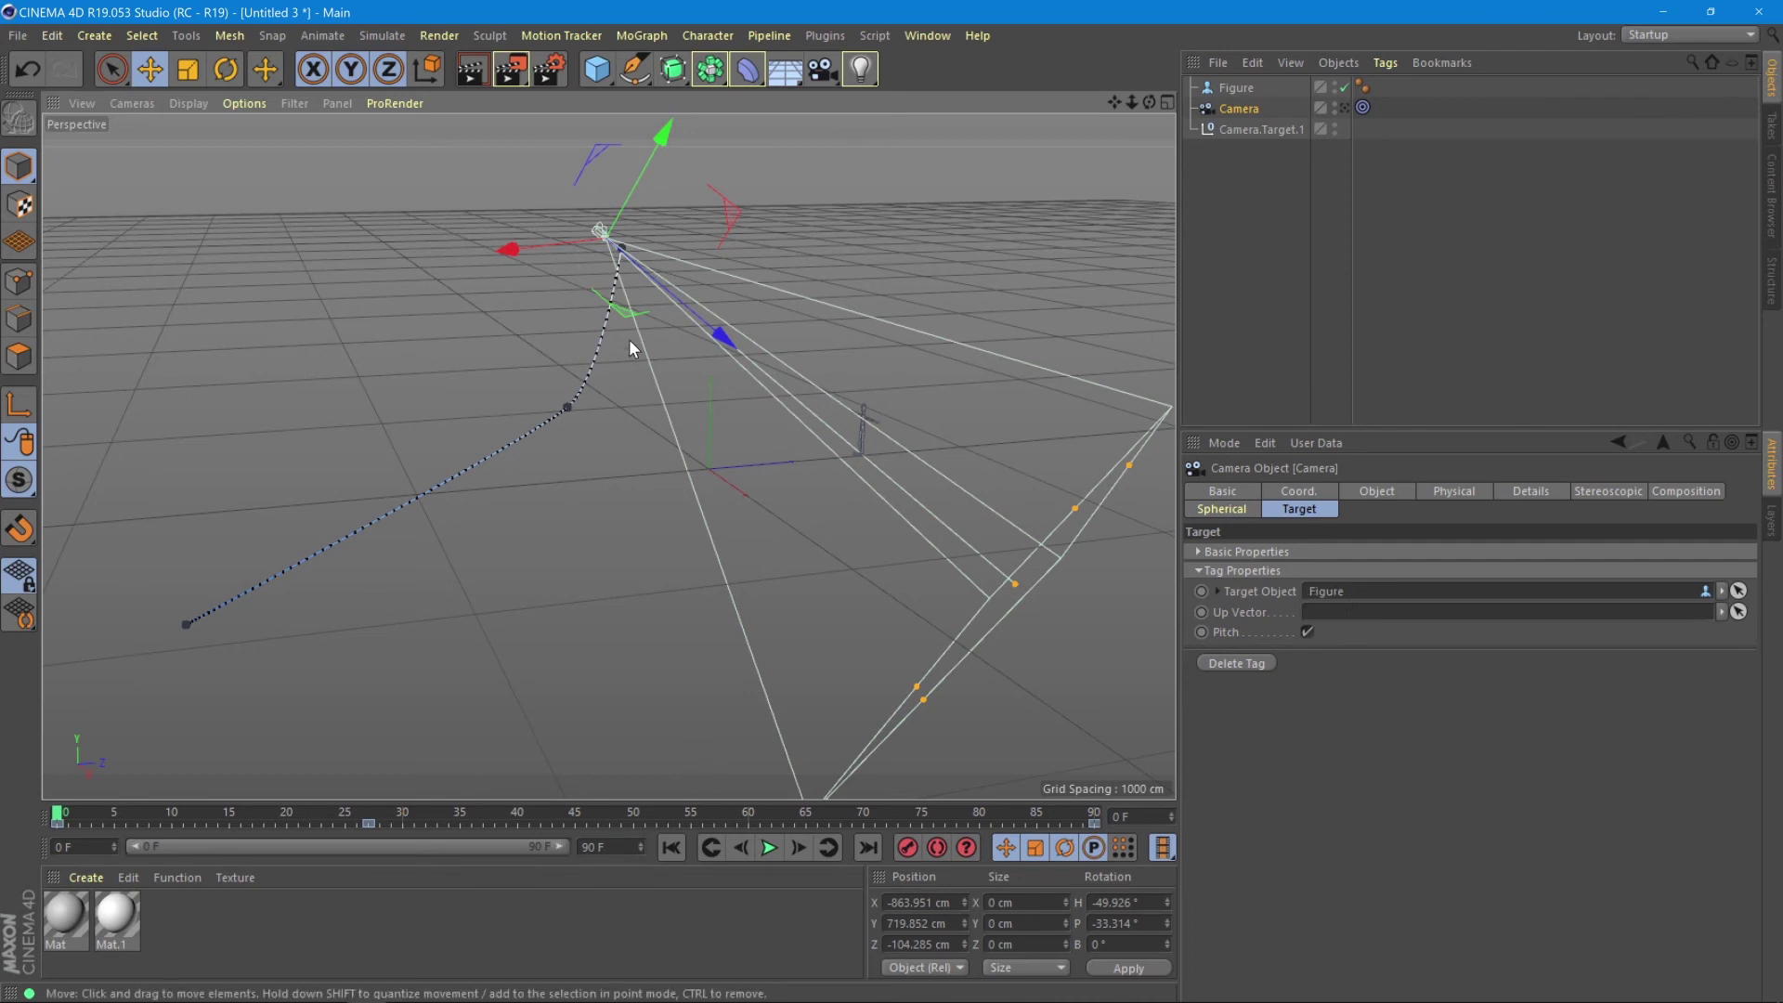
left_click(769, 848)
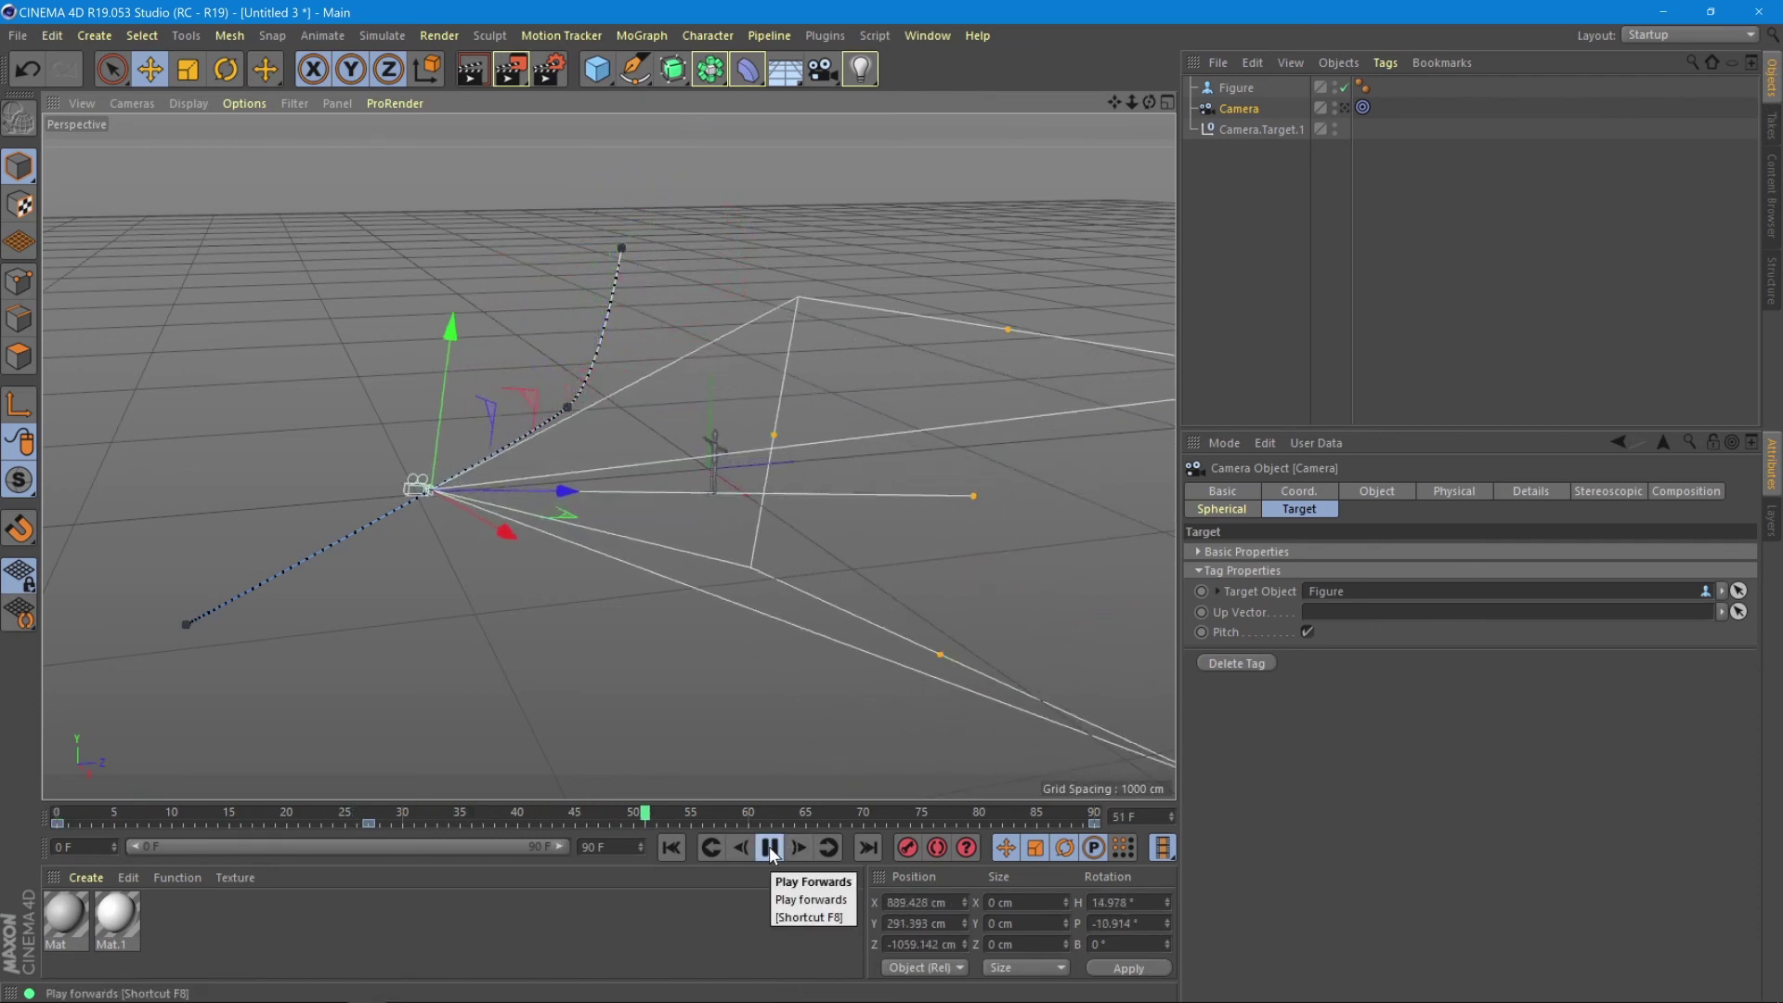